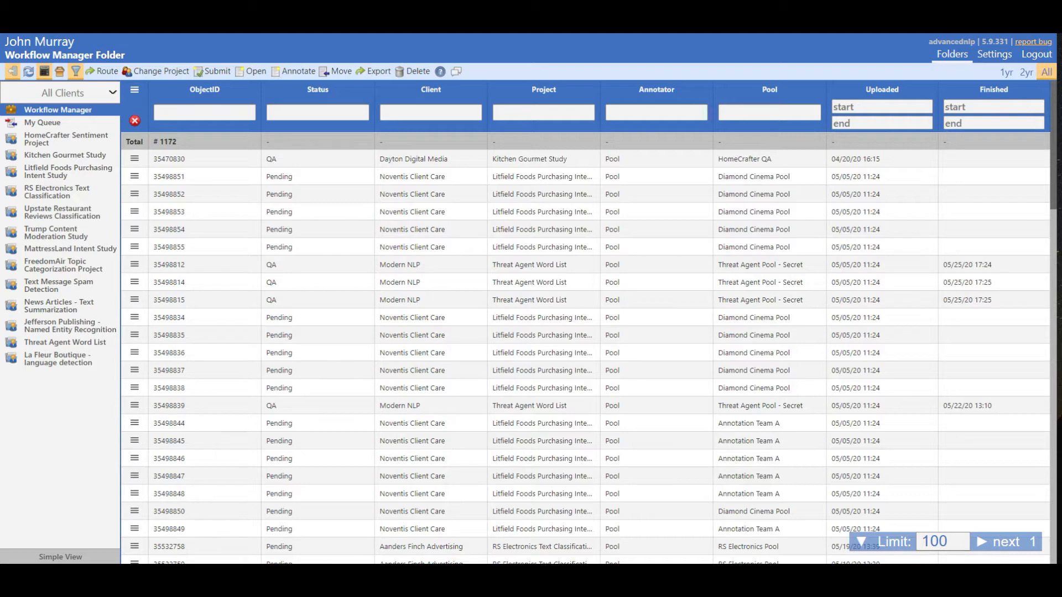
# Open the annotation projects in the settings and examine the client, description, prompt and instructions of several existing projects.
pyautogui.click(997, 56)
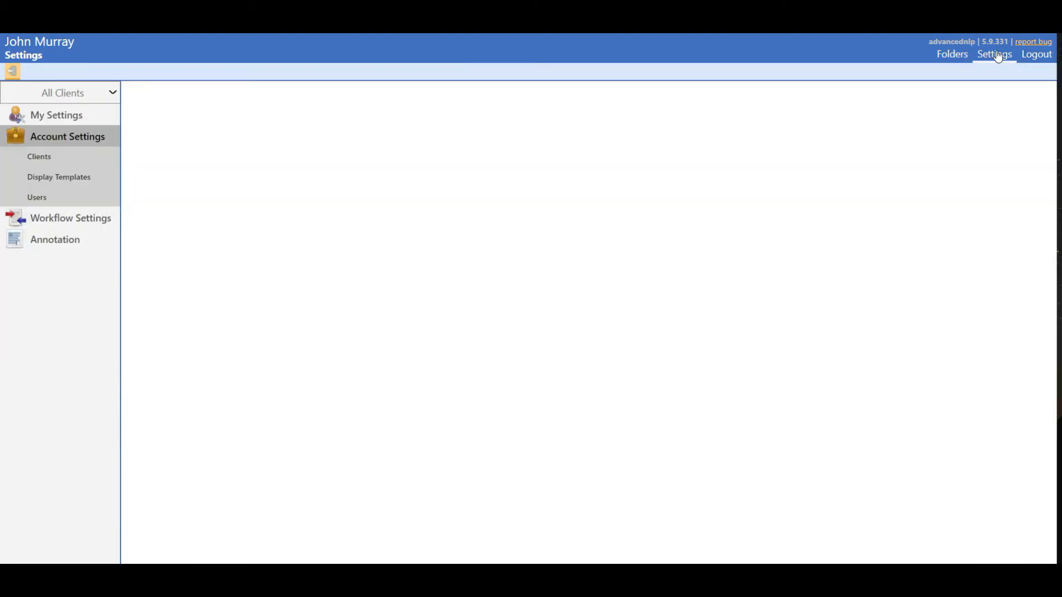
pyautogui.click(88, 239)
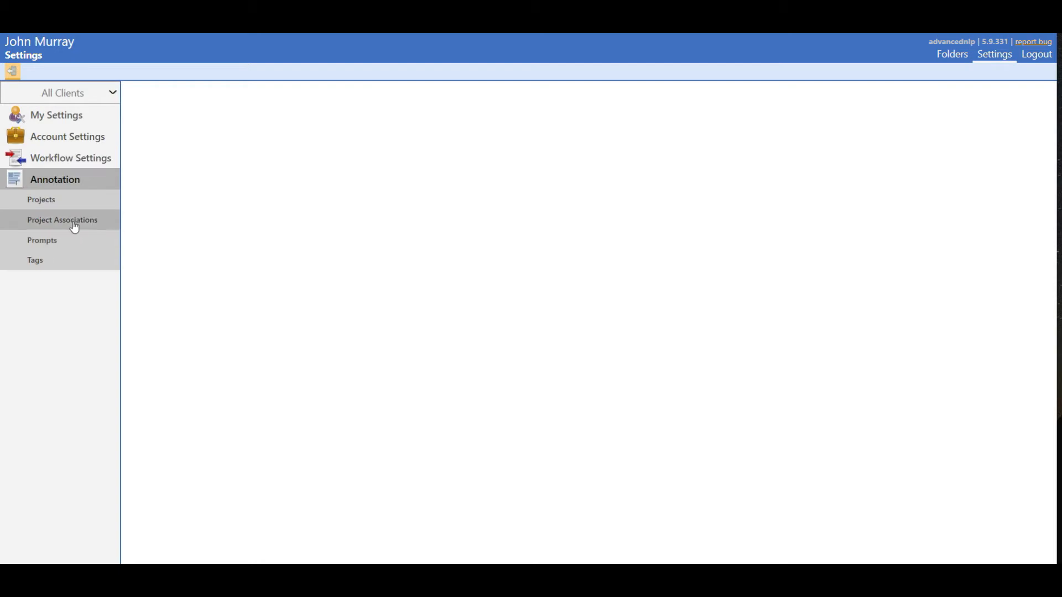
pyautogui.click(67, 201)
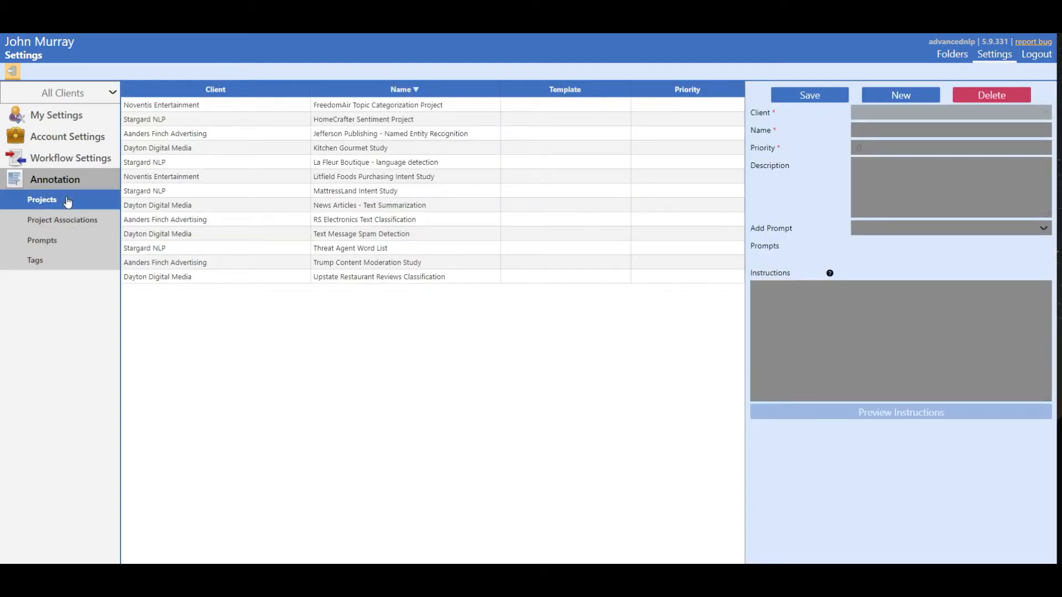
pyautogui.click(297, 192)
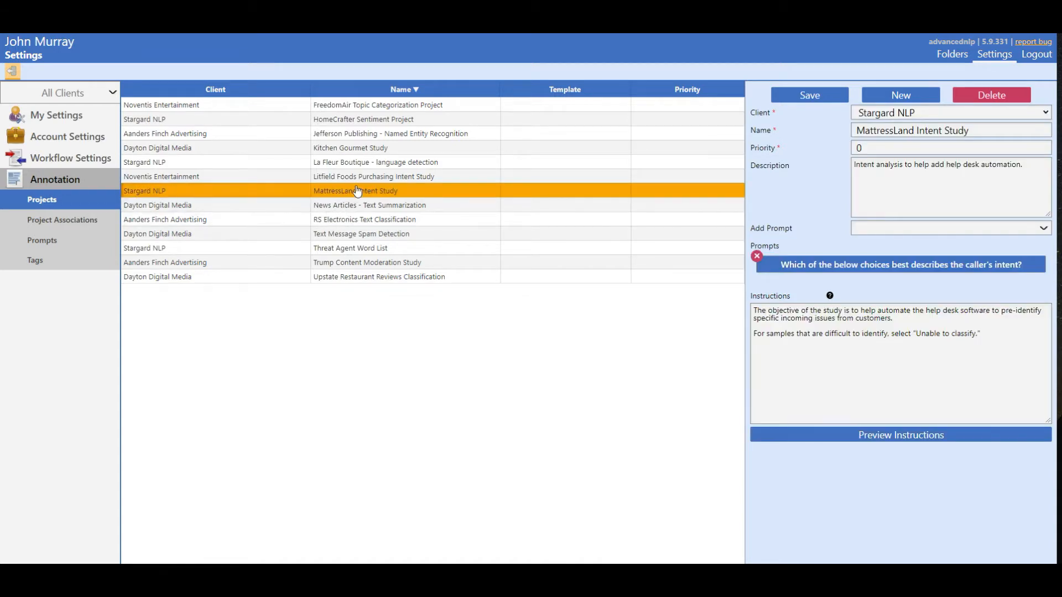
pyautogui.click(403, 135)
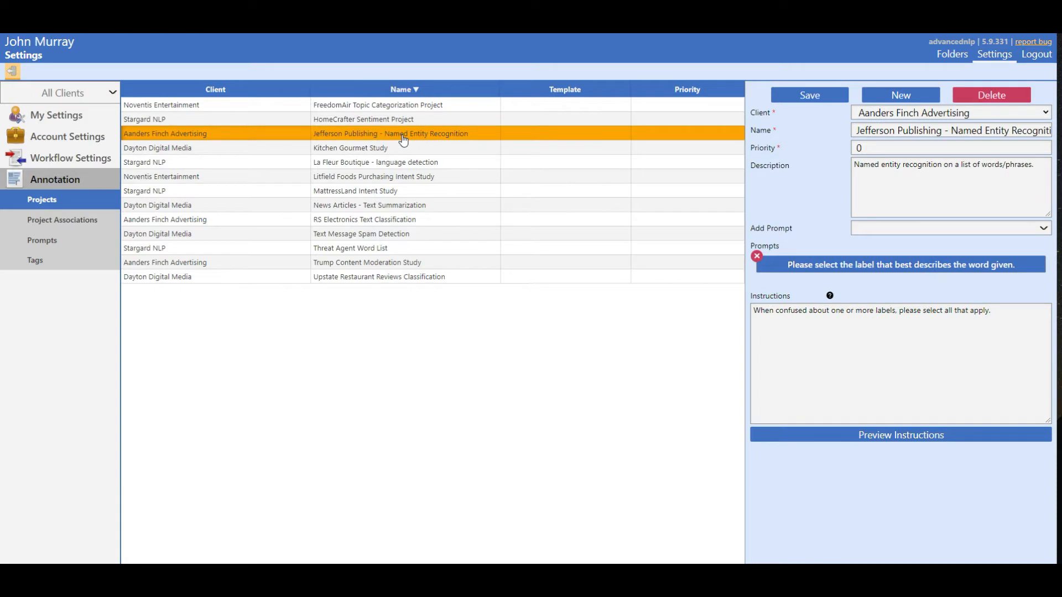
pyautogui.click(428, 236)
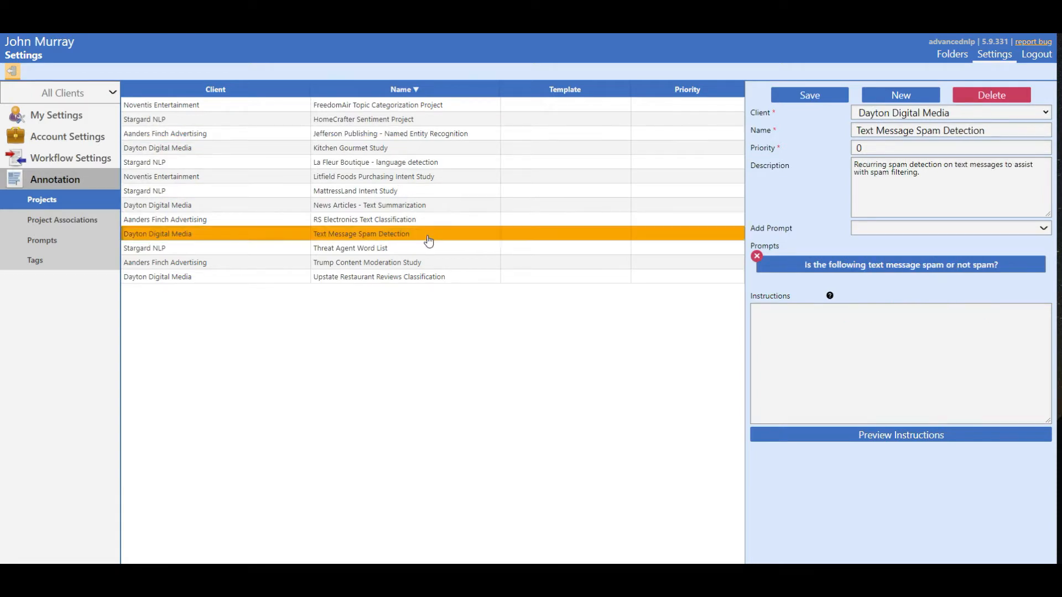
pyautogui.click(428, 249)
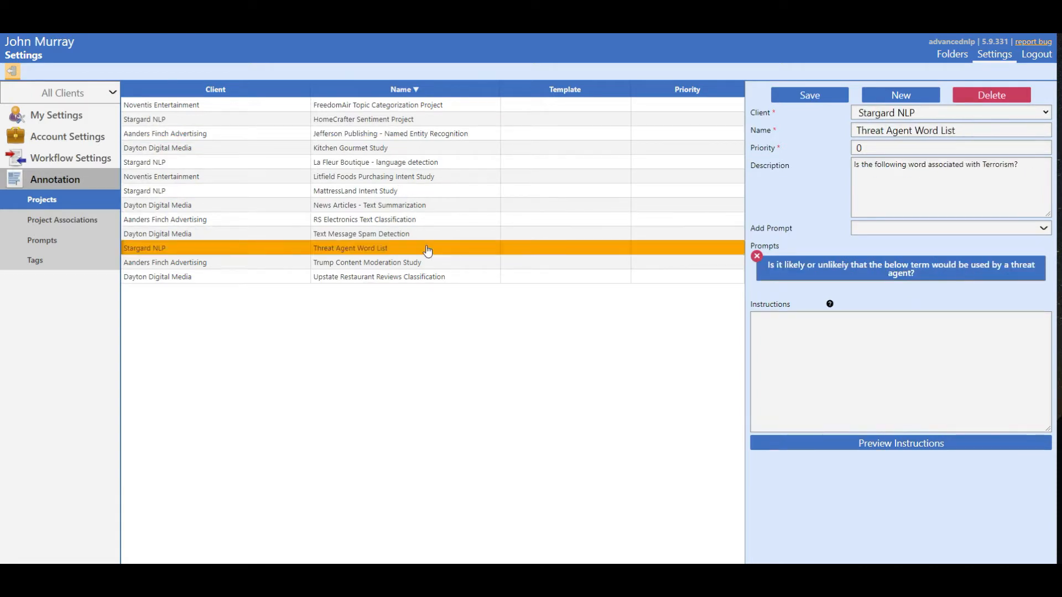
pyautogui.click(453, 278)
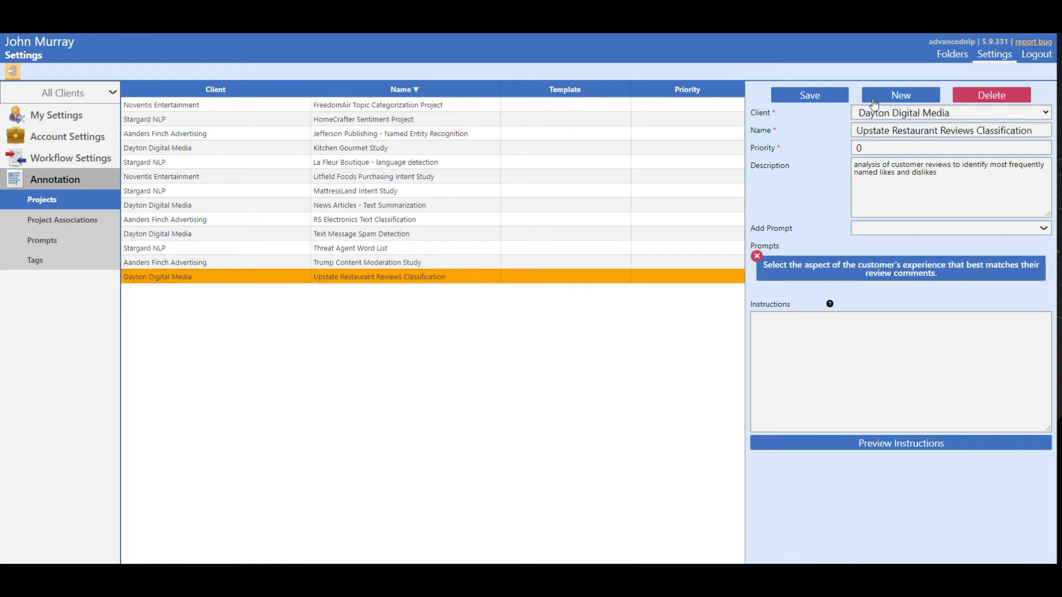
# Create a new annotation project for client Noventis Entertainment named "Diamond Cinema Sentiment Analysis".
pyautogui.click(899, 95)
pyautogui.click(896, 112)
pyautogui.click(868, 166)
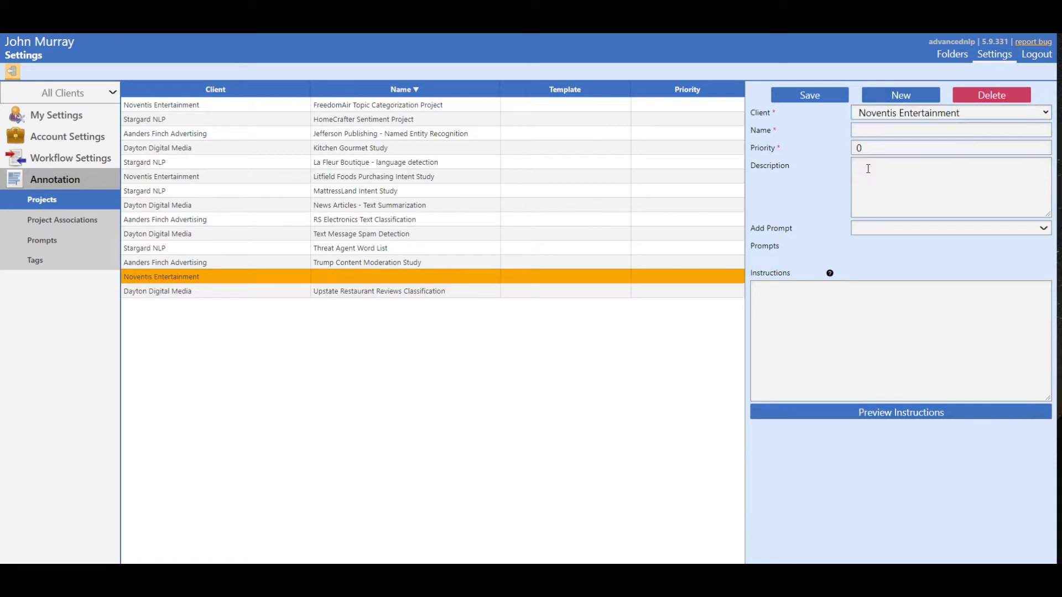
pyautogui.click(880, 131)
pyautogui.write('Diamond Cinema Sentiment Analysis')
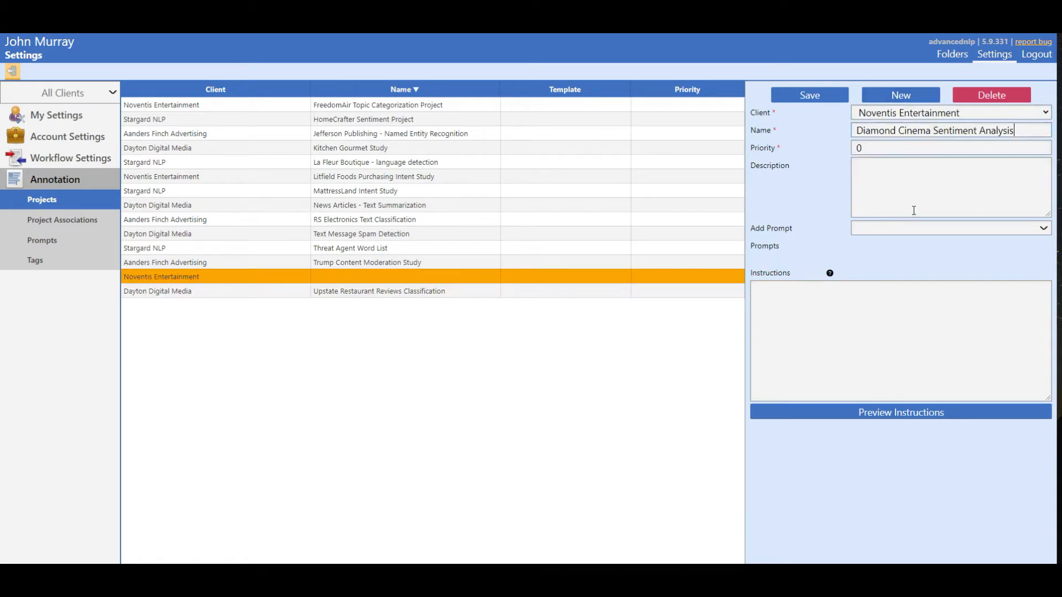
# Fill in the project's description "recurring sentiment analysis on customer comments and reviews from website.", paste the rating instructions, and save the project.
pyautogui.click(890, 187)
pyautogui.write('recurring sentiment analysis on customer comments and reviews from website.')
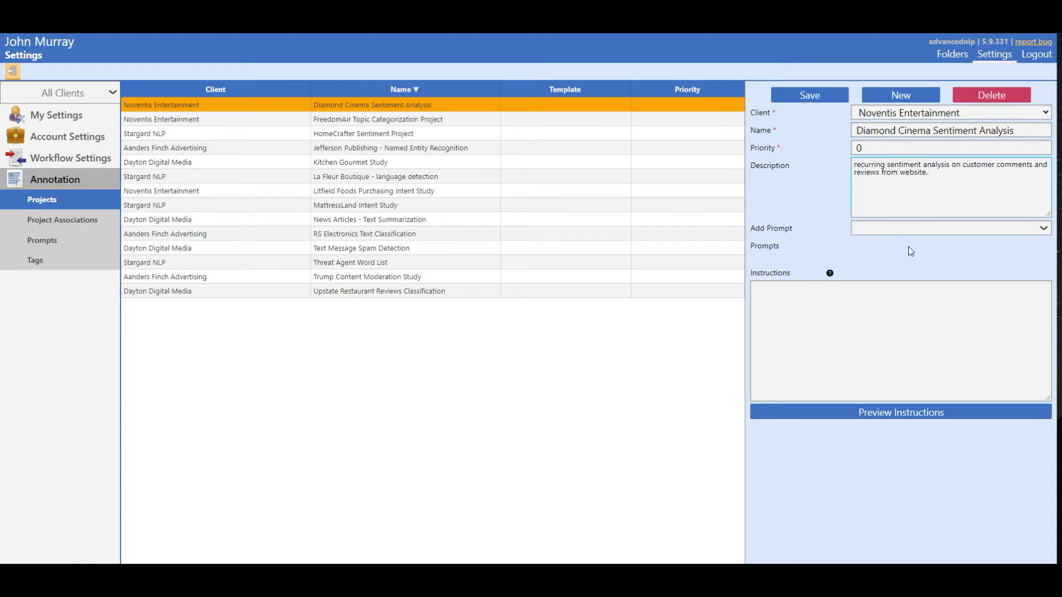
pyautogui.click(796, 364)
pyautogui.hotkey('ctrl', 'v')
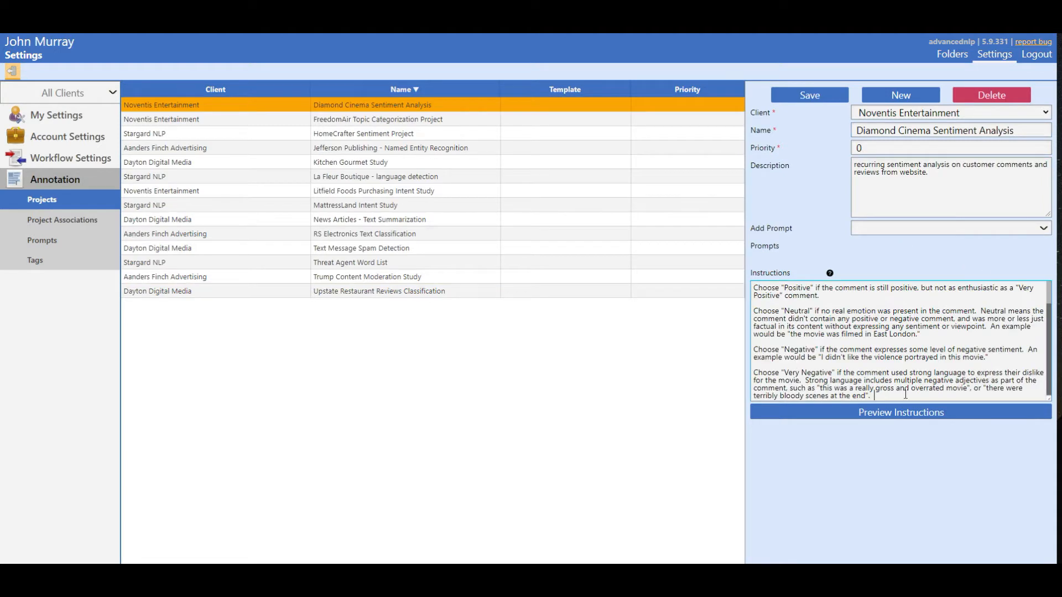
pyautogui.click(820, 96)
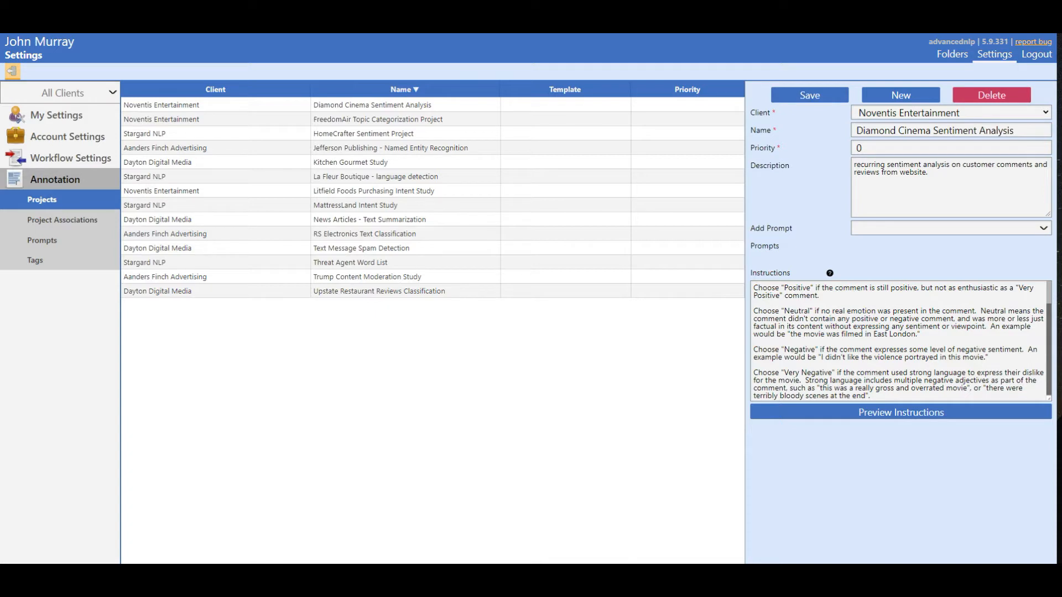
# Create a new annotation prompt reading "Please rate the reviewers impression of the movie based on their comments below.".
pyautogui.click(51, 241)
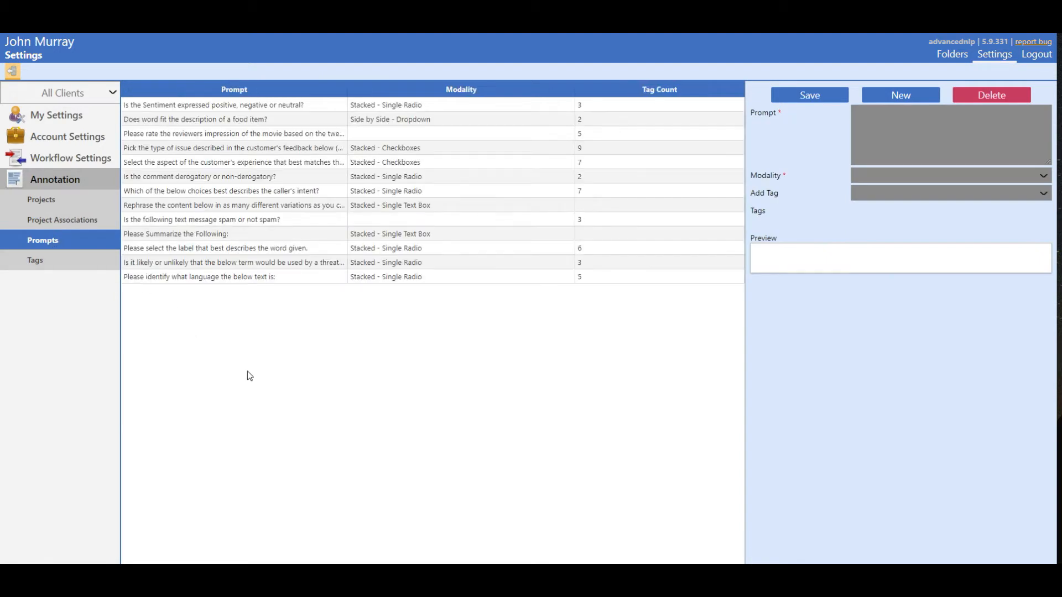
pyautogui.click(297, 279)
pyautogui.click(328, 239)
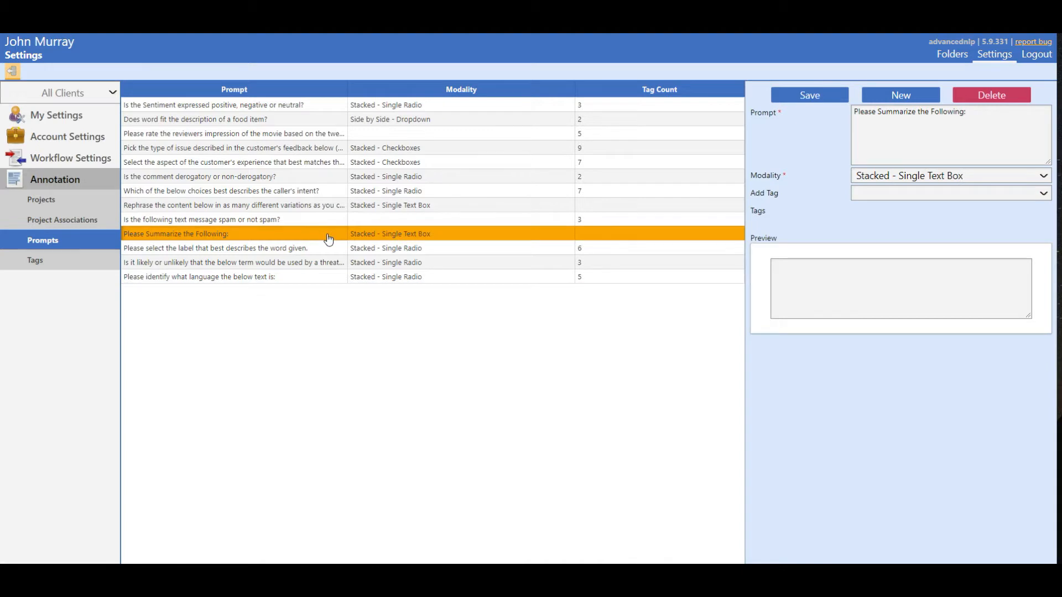
pyautogui.click(915, 98)
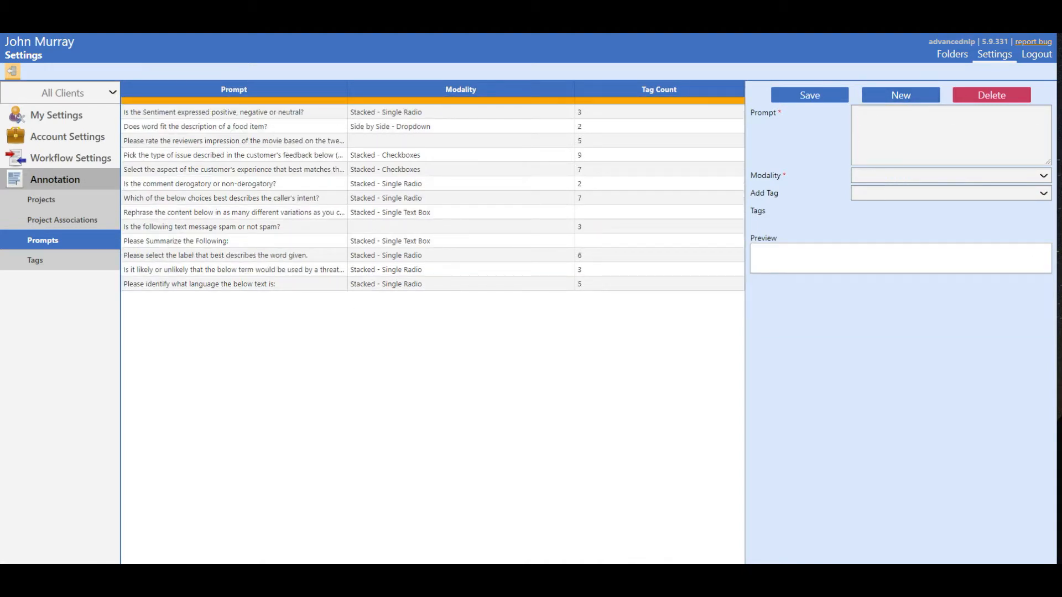
pyautogui.click(879, 117)
pyautogui.write('Please rate the reviewers impression of the movie based on their comments below.')
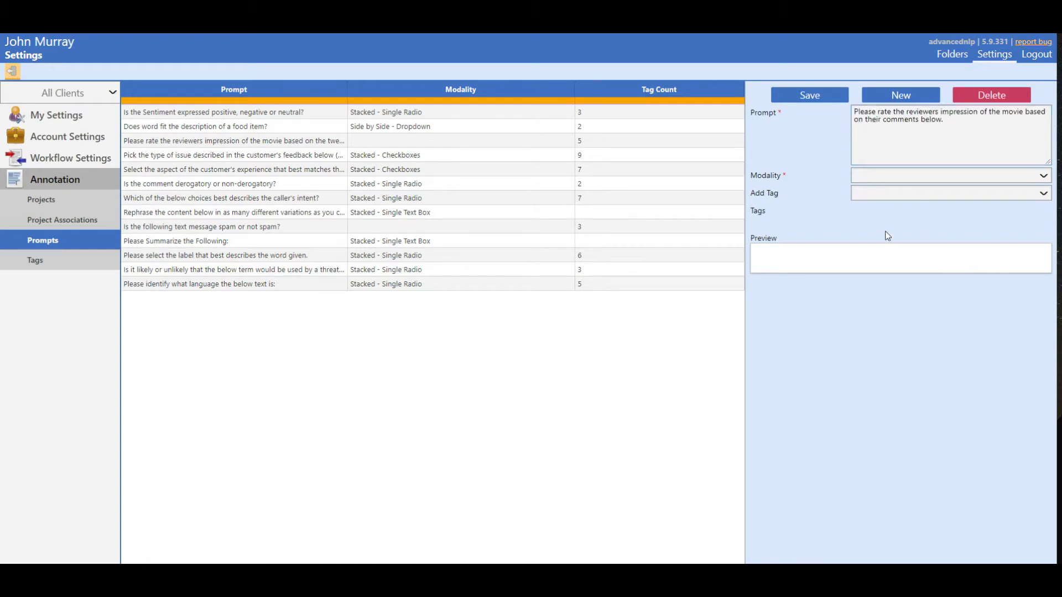
# Add five tags to the new prompt, ordered Very Positive, Positive, Neutral, Negative, Very Negative.
pyautogui.click(880, 194)
pyautogui.click(870, 223)
pyautogui.click(901, 193)
pyautogui.click(881, 241)
pyautogui.click(909, 196)
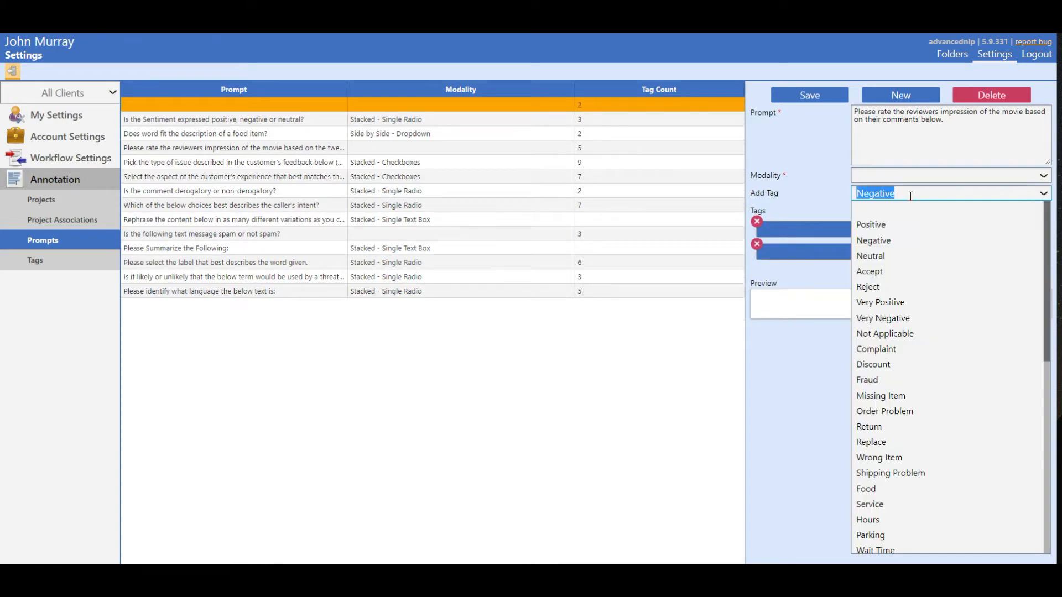
pyautogui.click(896, 302)
pyautogui.click(923, 192)
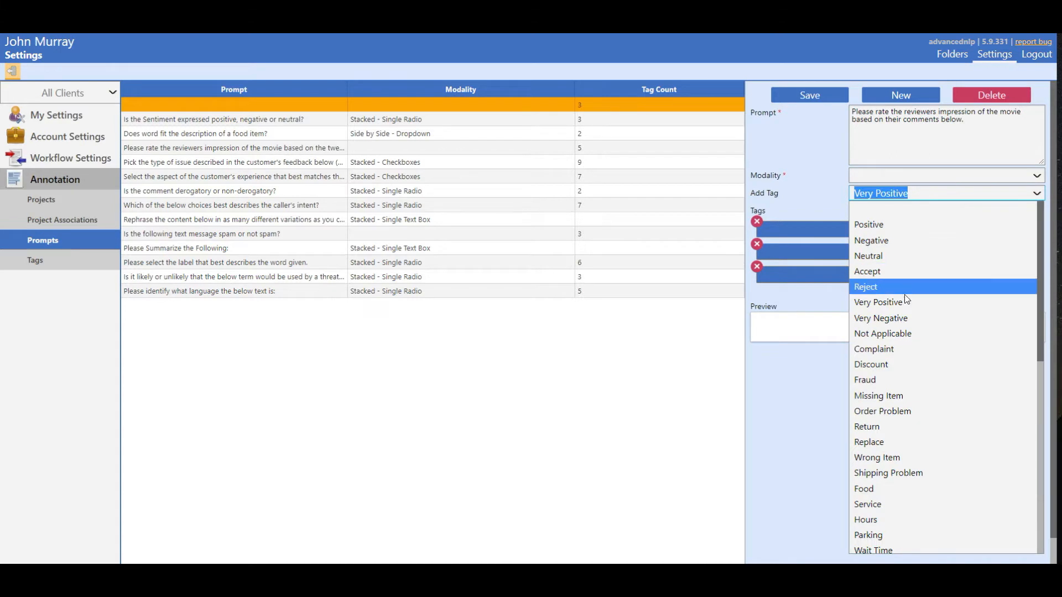
pyautogui.click(908, 318)
pyautogui.click(933, 195)
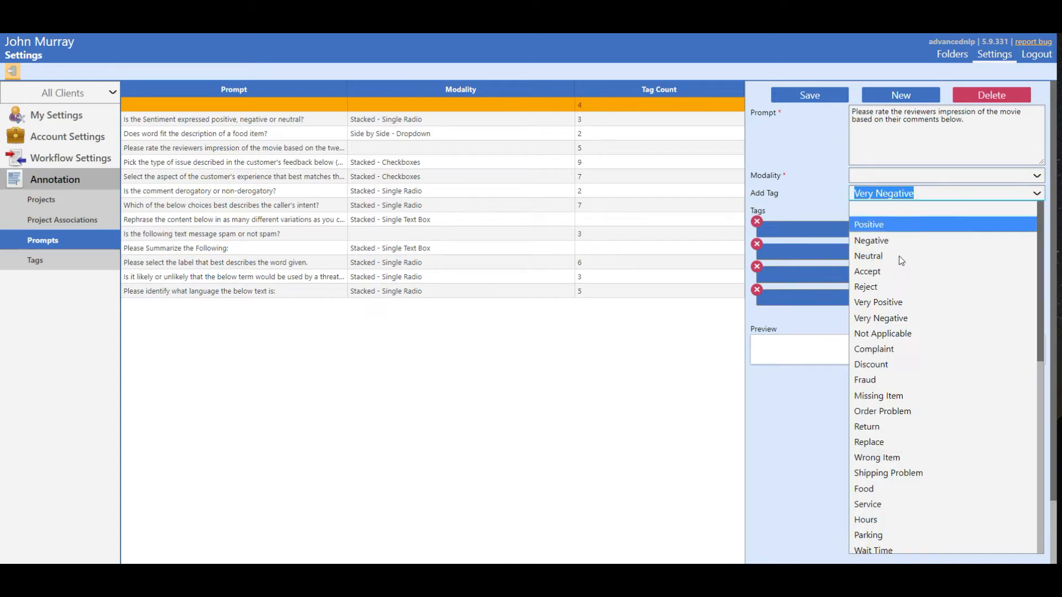
pyautogui.click(894, 255)
pyautogui.moveTo(921, 279); pyautogui.dragTo(924, 224)
pyautogui.moveTo(909, 321); pyautogui.dragTo(913, 269)
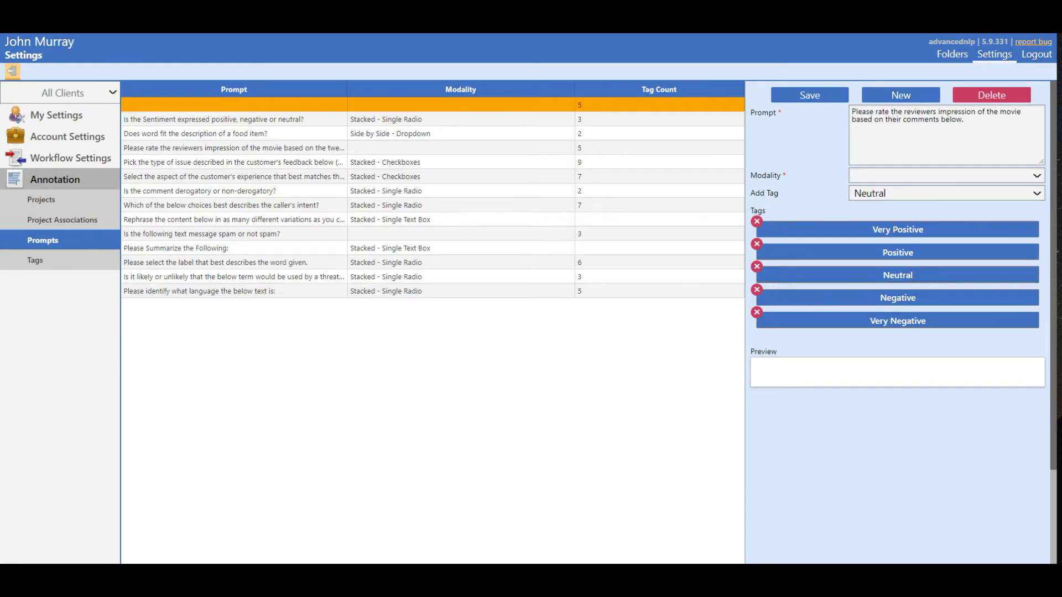
# Try the Side by Side - Dropdown modality for the new prompt and check its choices in the preview.
pyautogui.click(945, 175)
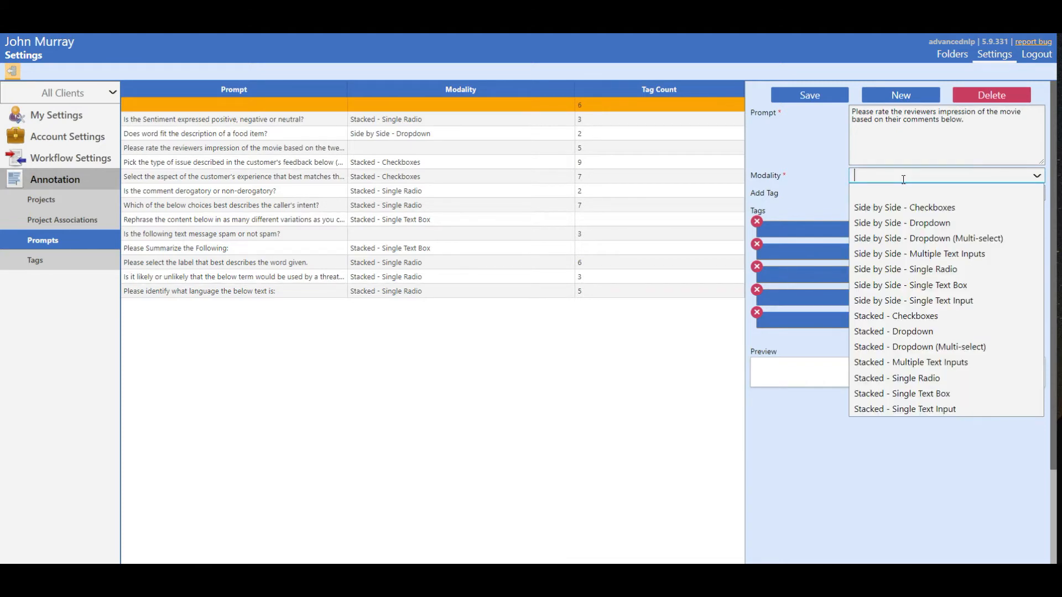
pyautogui.click(908, 220)
pyautogui.click(910, 382)
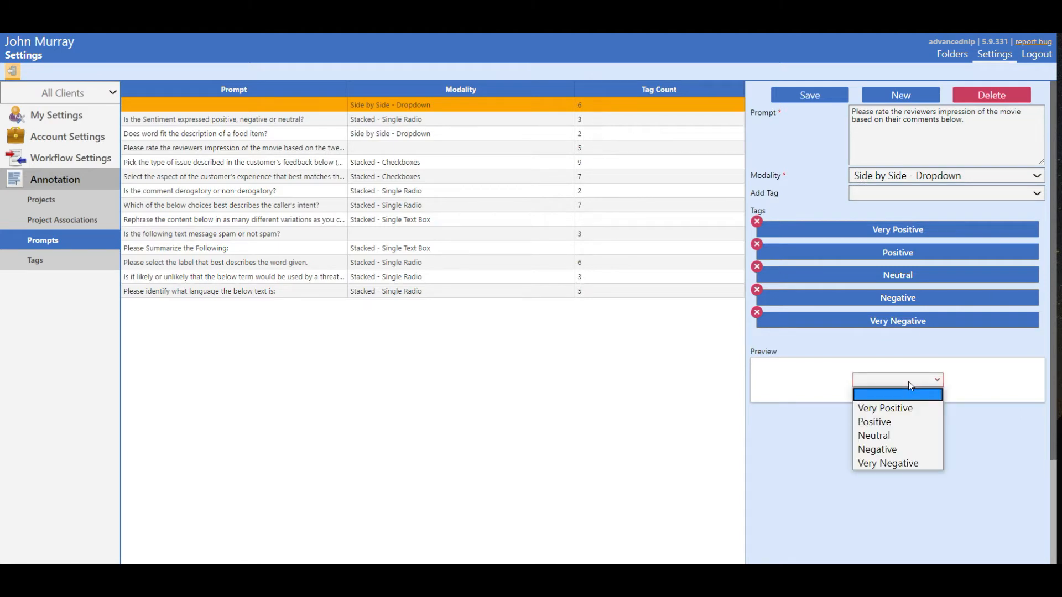
pyautogui.click(908, 382)
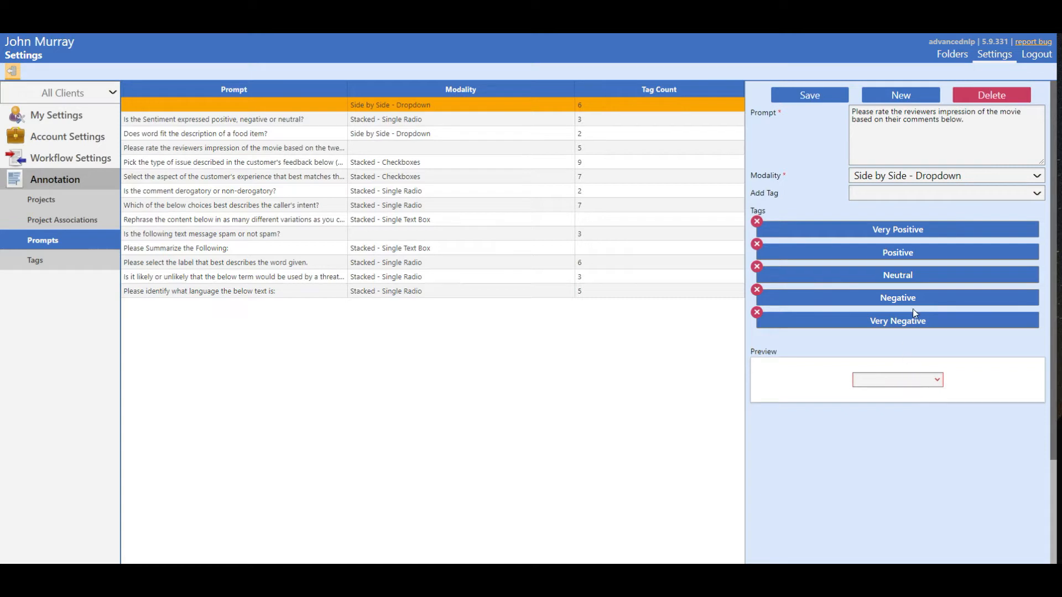
# Set the prompt's modality to Stacked - Checkboxes, check the preview, and save the prompt.
pyautogui.click(972, 175)
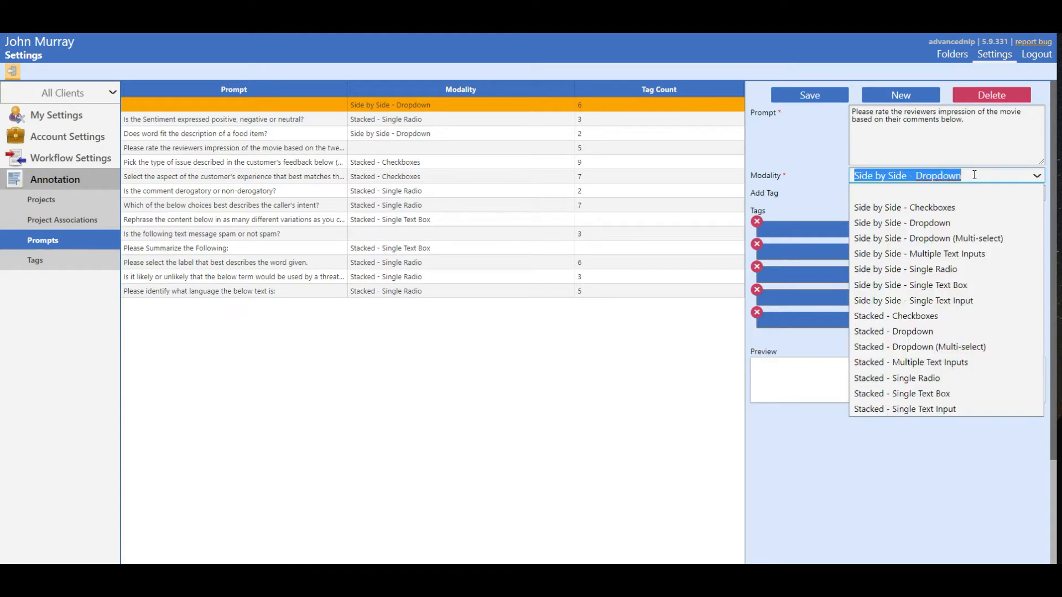
pyautogui.click(918, 316)
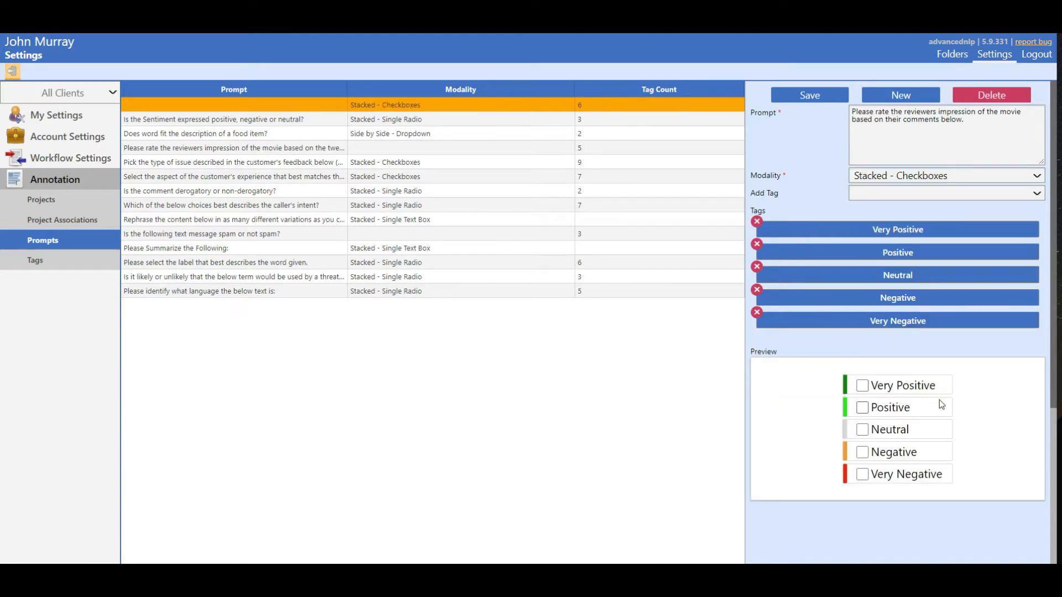
pyautogui.scroll(-1, 940, 401)
pyautogui.scroll(1, 980, 389)
pyautogui.click(823, 96)
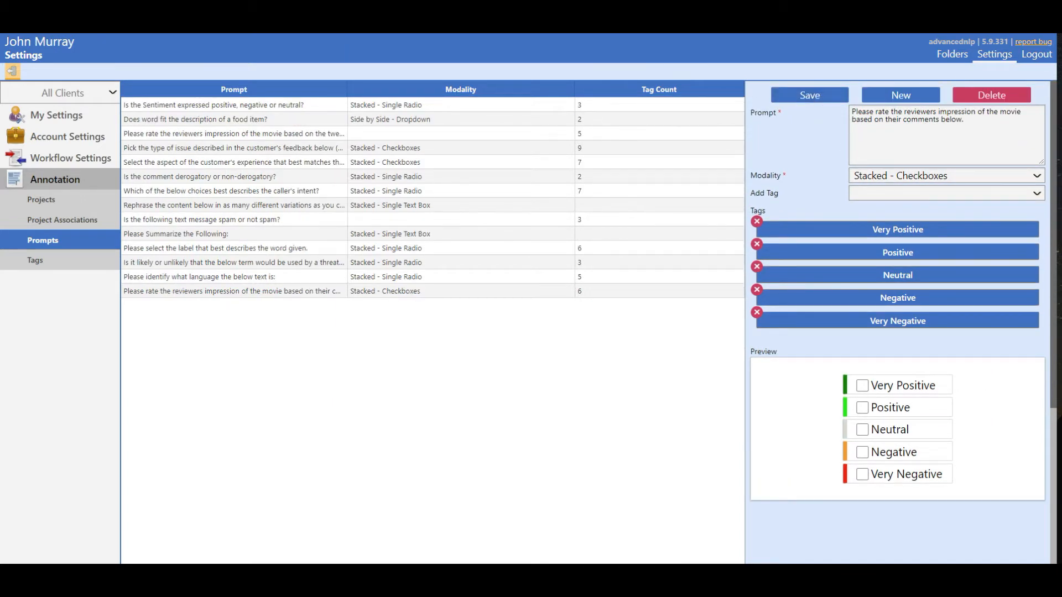
# Create and save a new workflow pool named "Diamond Cinema Pool", keeping the default priority, TAT and QA settings.
pyautogui.click(81, 161)
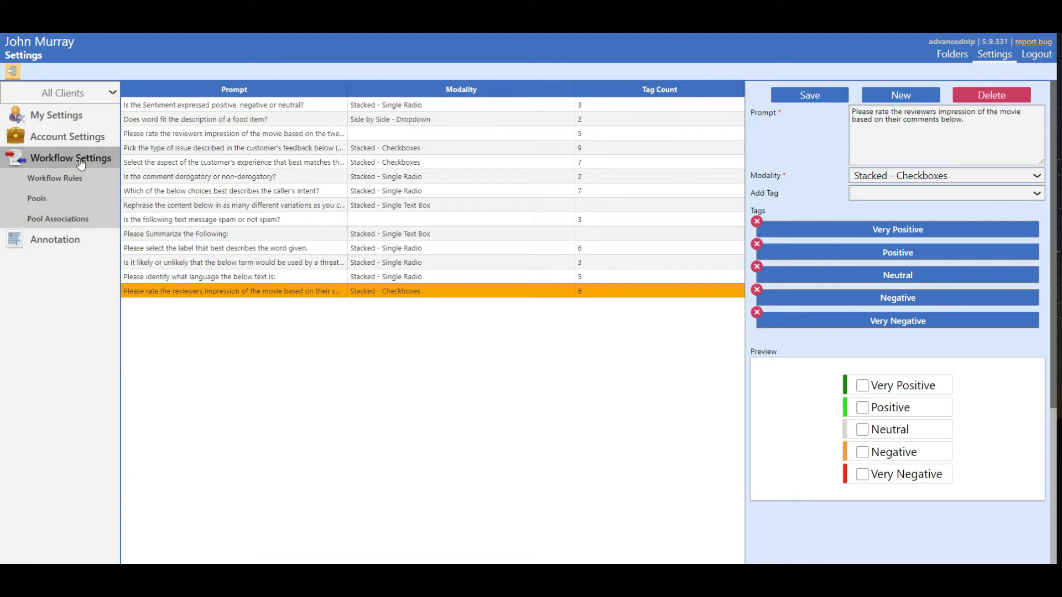
pyautogui.click(79, 194)
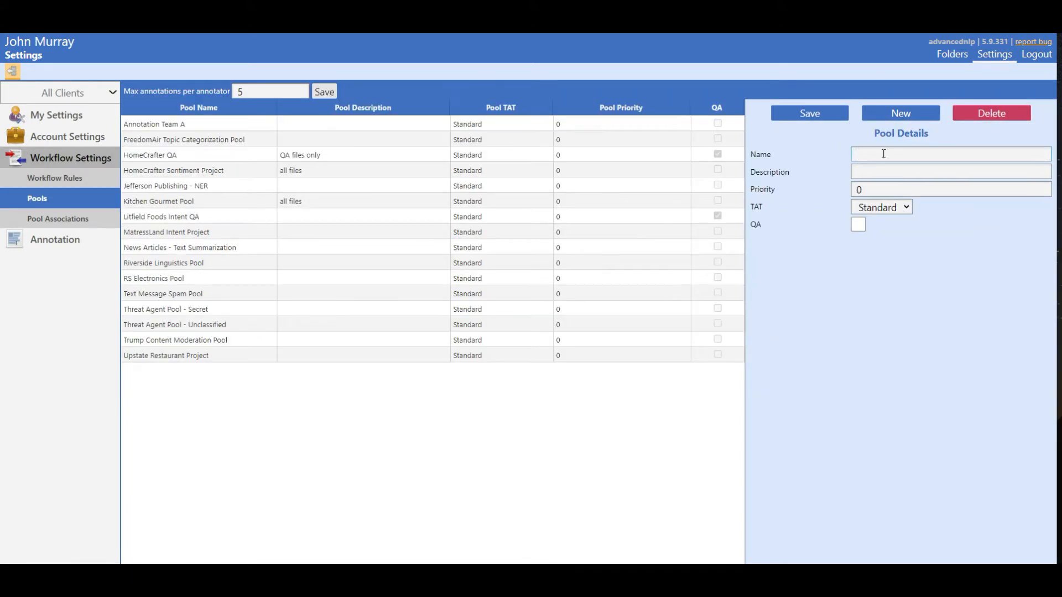
pyautogui.write('Diamond Cinema Pool')
pyautogui.press('Tab')
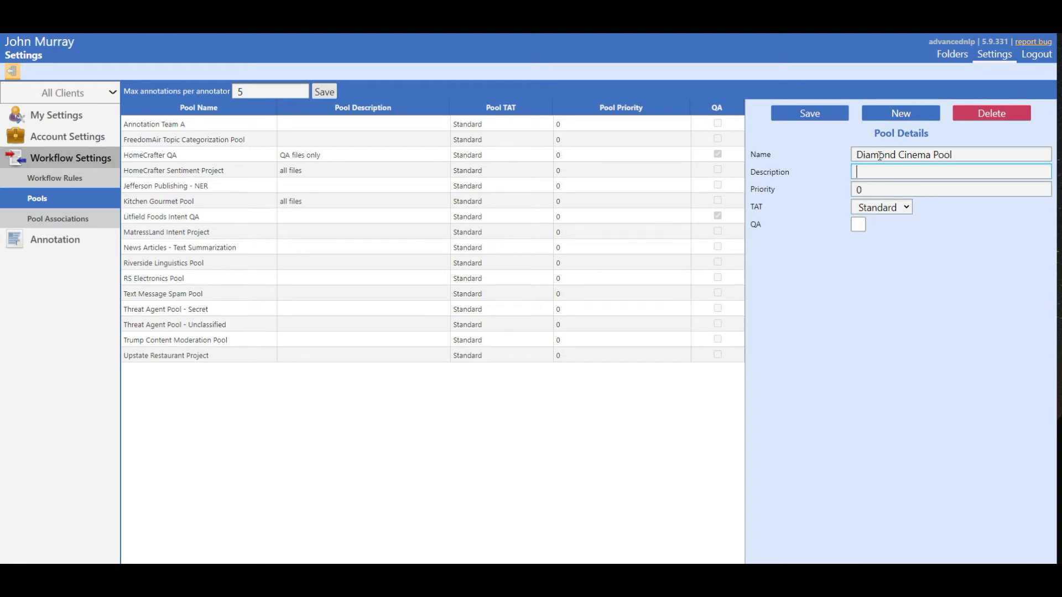
pyautogui.click(810, 114)
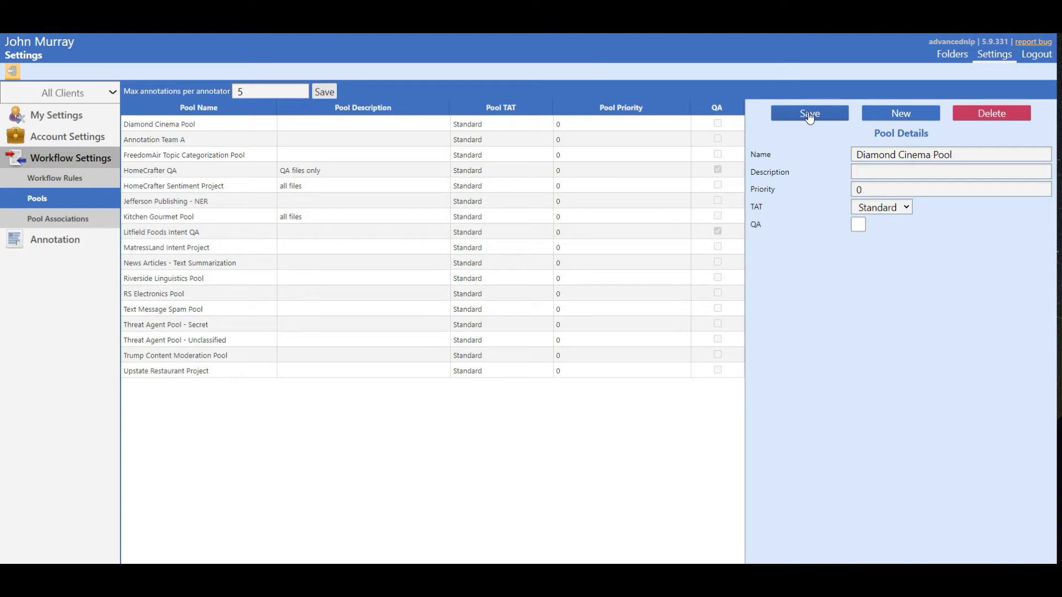
# Associate Diamond Cinema Pool with the first 16 people in the user list and save the associations.
pyautogui.click(93, 220)
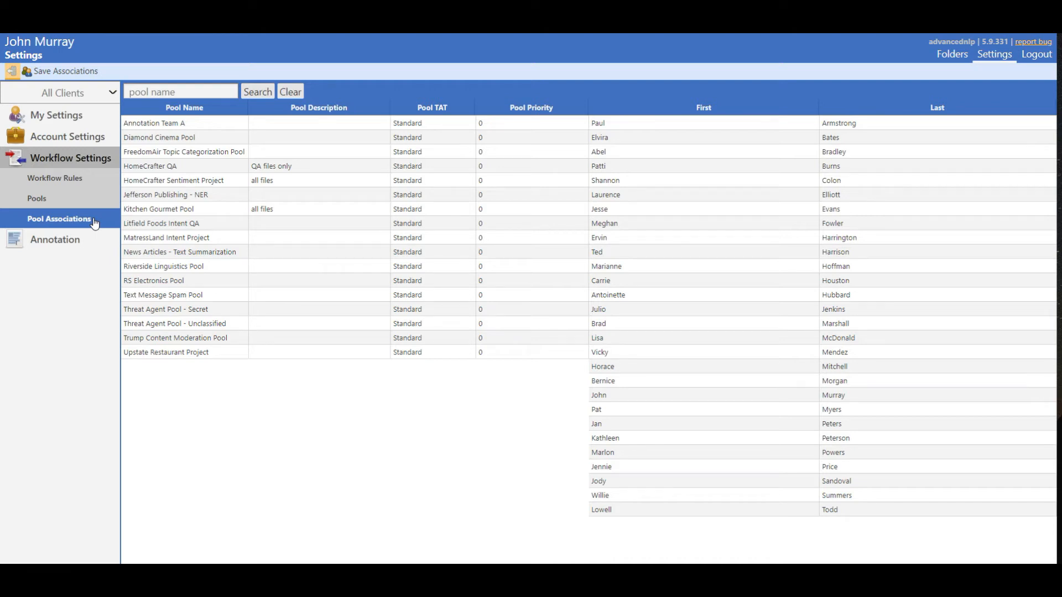
pyautogui.click(196, 139)
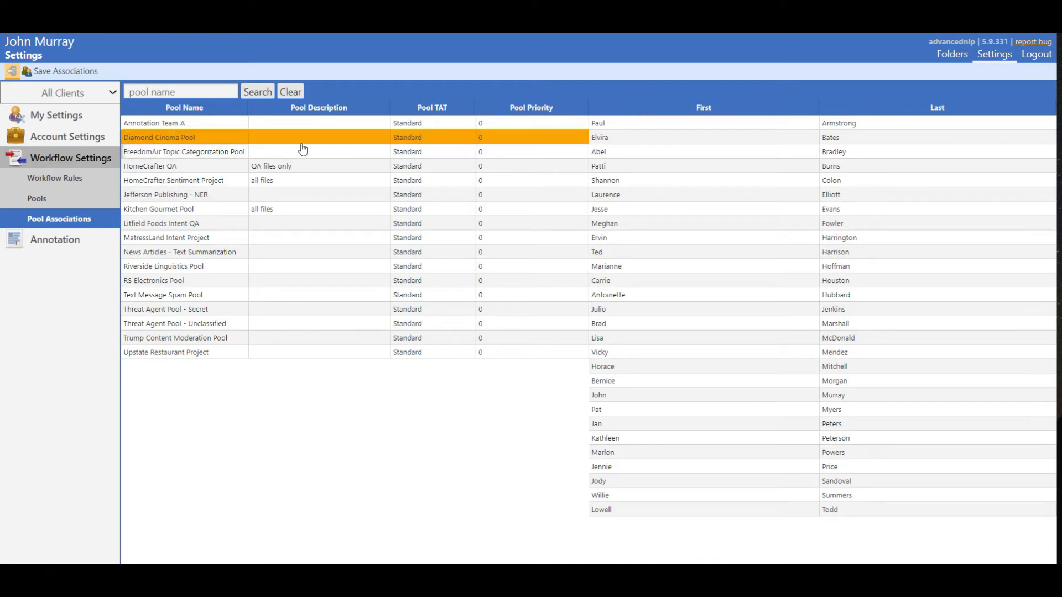
pyautogui.click(618, 128)
pyautogui.keyDown('shift'); pyautogui.click(632, 336); pyautogui.keyUp('shift')
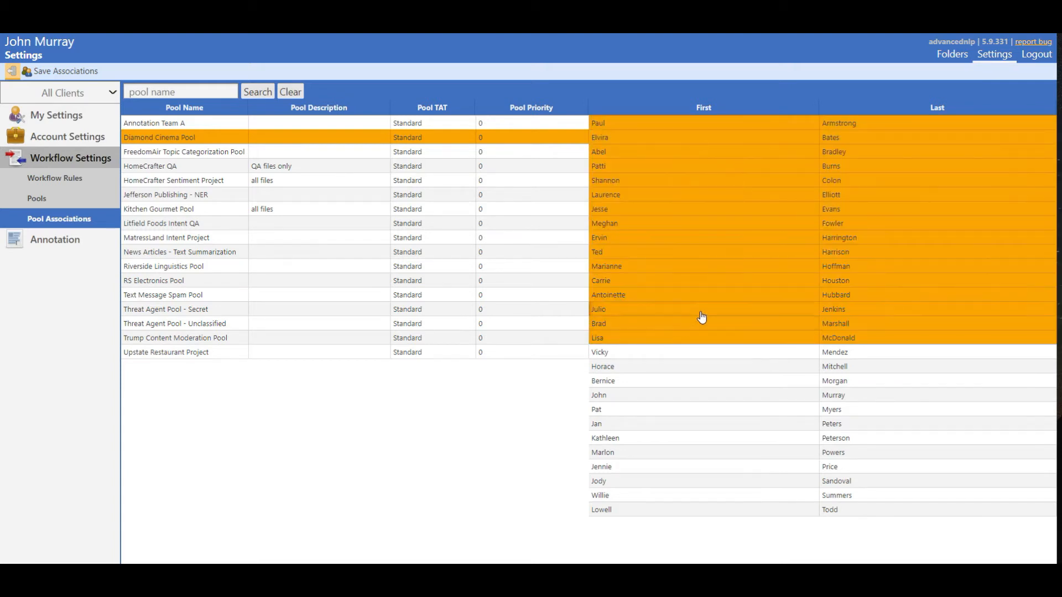
pyautogui.click(60, 75)
# Set the pool of the Threat Agent Word List Rule workflow rule to "Threat Agent Pool - Secret" and save the rule.
pyautogui.click(85, 178)
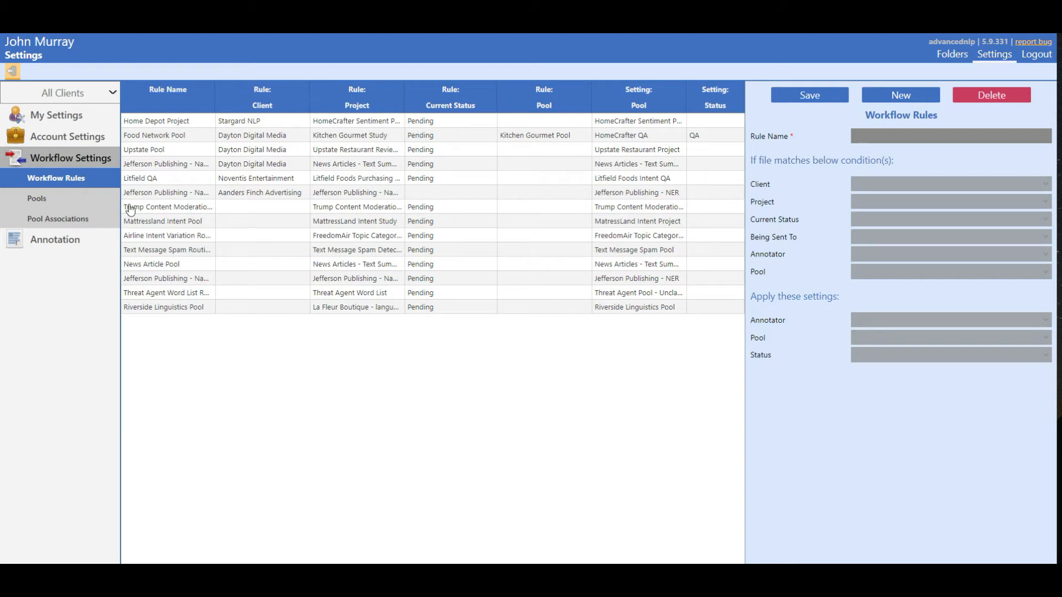
pyautogui.click(205, 296)
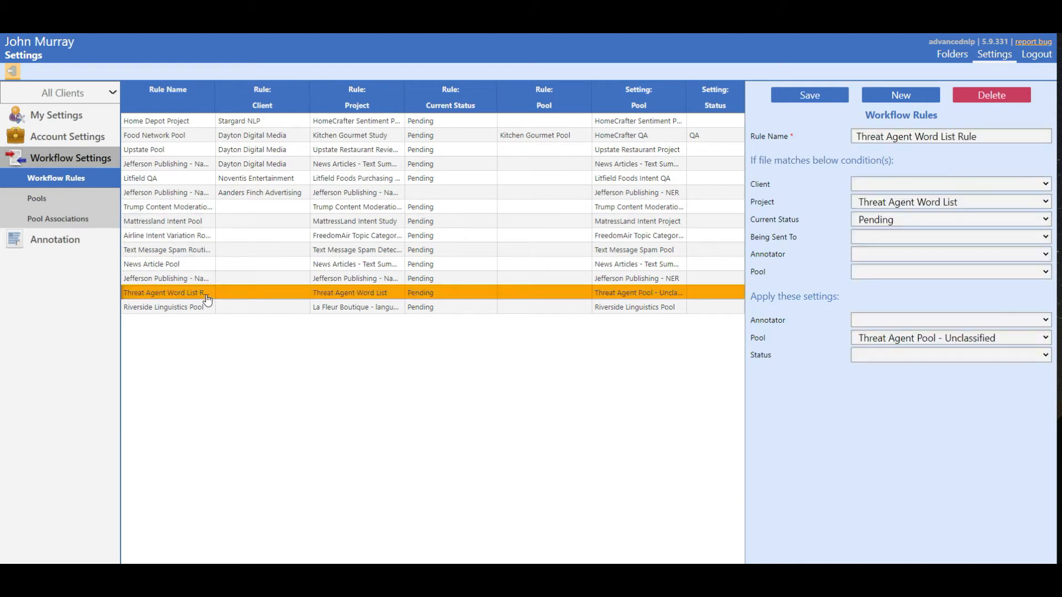
pyautogui.click(870, 341)
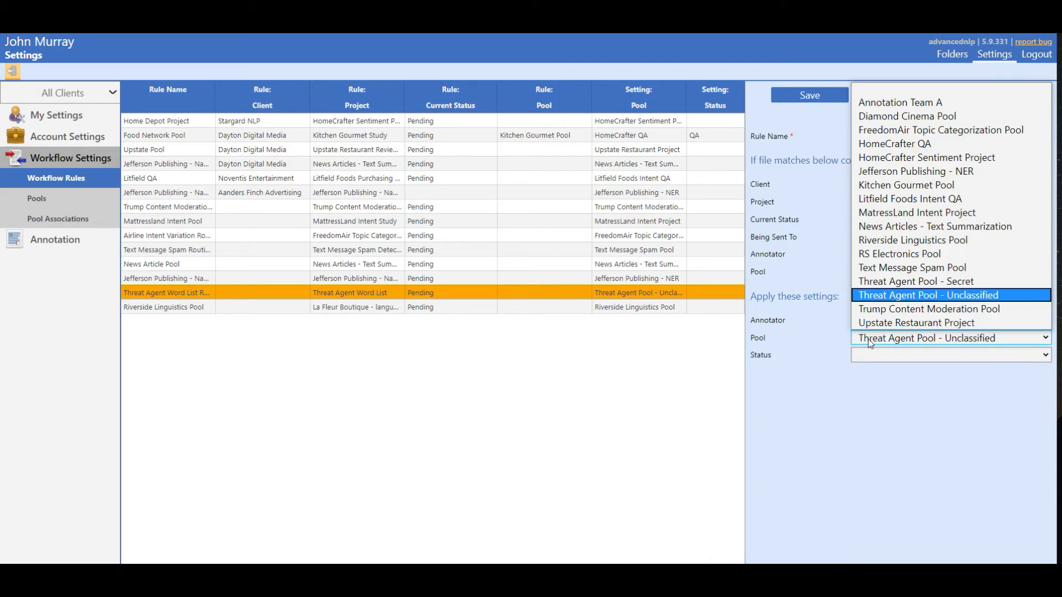
pyautogui.click(916, 282)
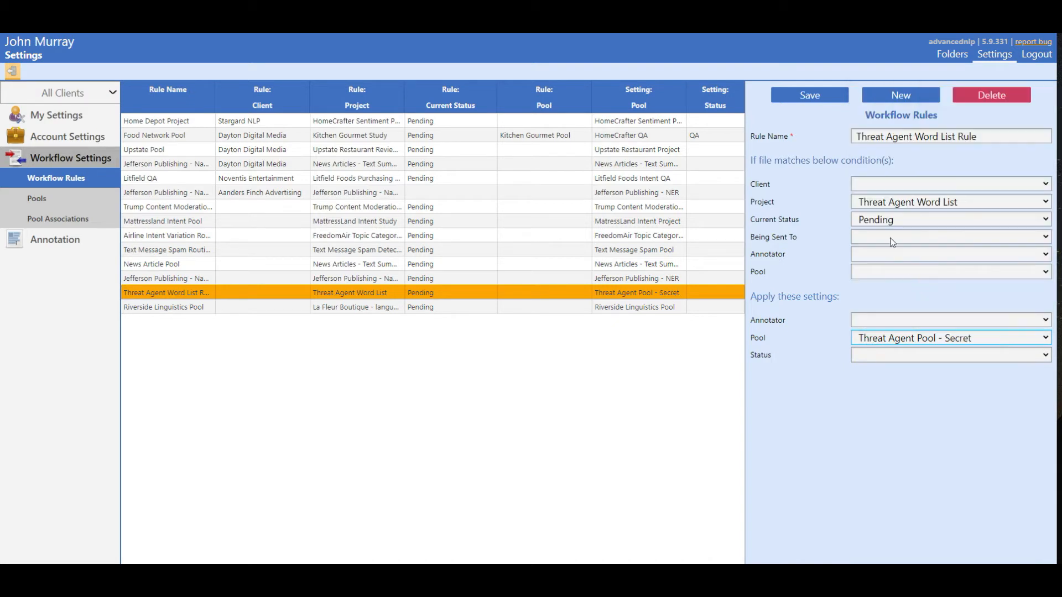
pyautogui.click(810, 95)
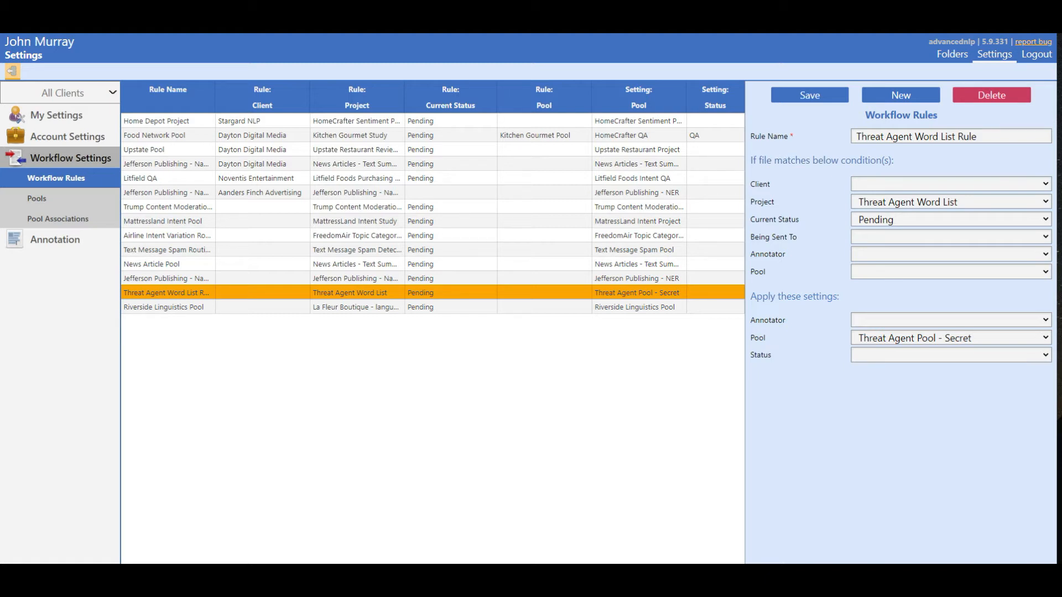
# Upload the Movie Reviews.csv file from the workflow folders to Diamond Cinema Sentiment Analysis, without headers and with "Text" as the source text.
pyautogui.click(960, 58)
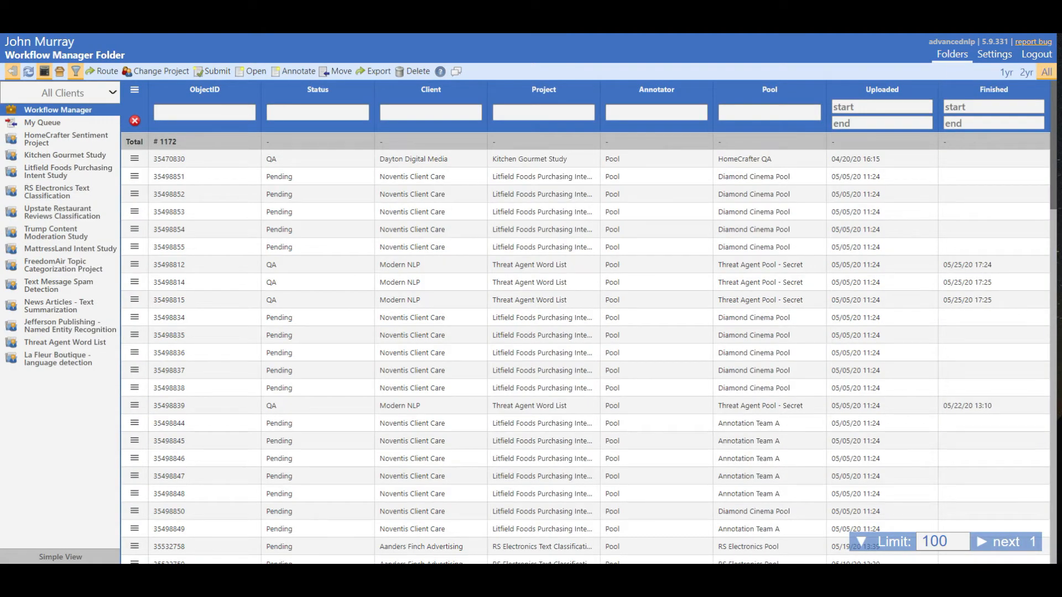
pyautogui.moveTo(1058, 249); pyautogui.dragTo(553, 291)
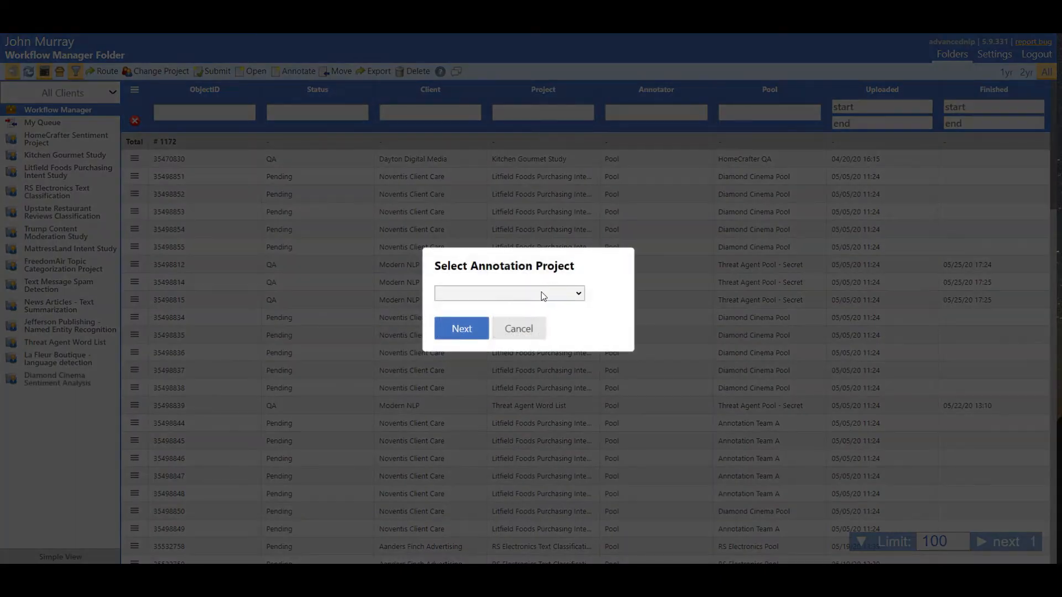
pyautogui.click(544, 293)
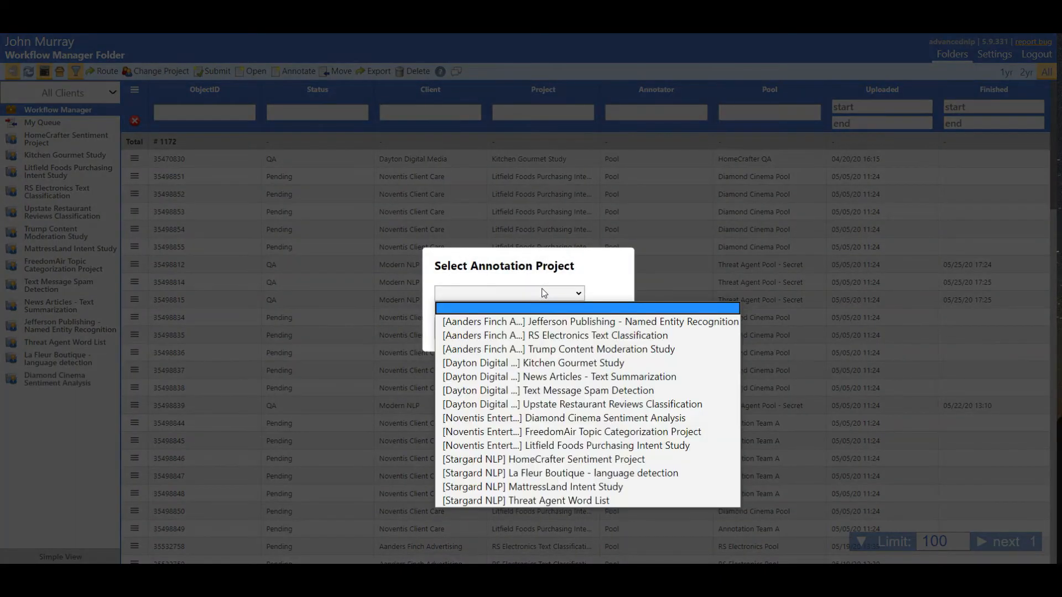
pyautogui.click(528, 418)
pyautogui.click(466, 338)
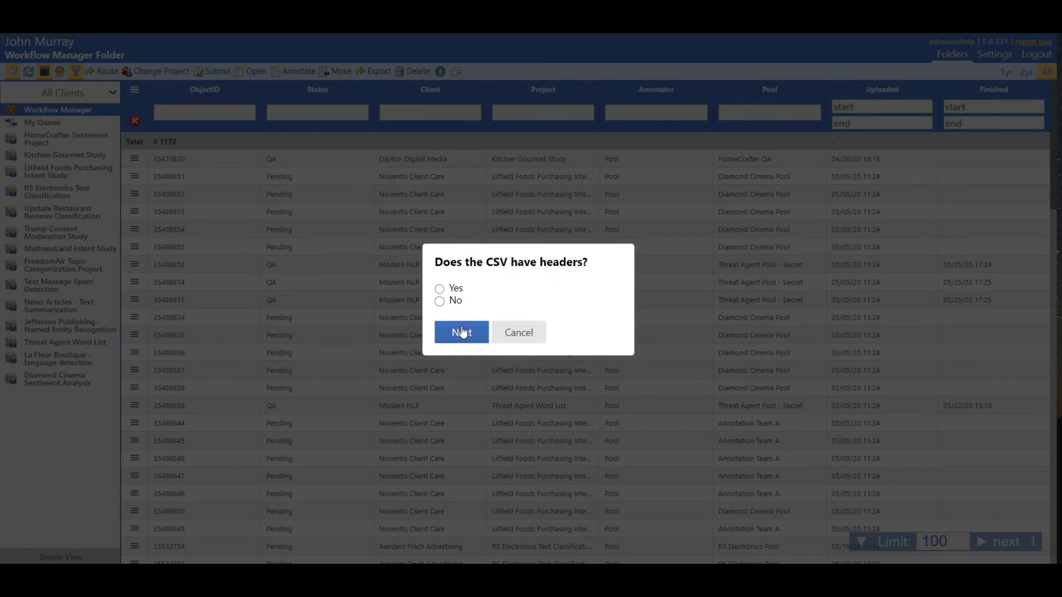
pyautogui.click(446, 304)
pyautogui.click(457, 335)
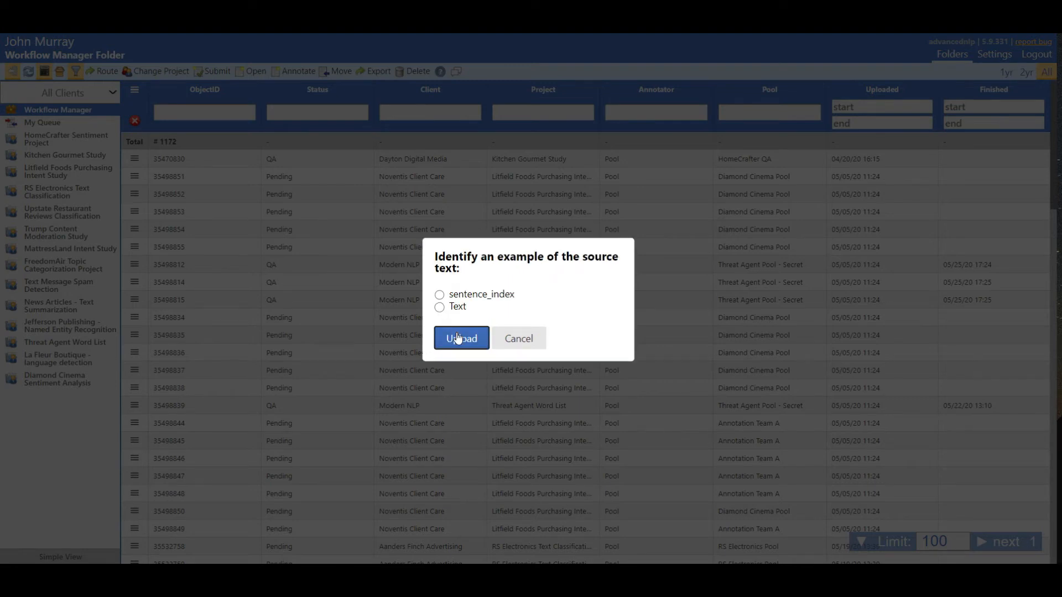
pyautogui.click(439, 309)
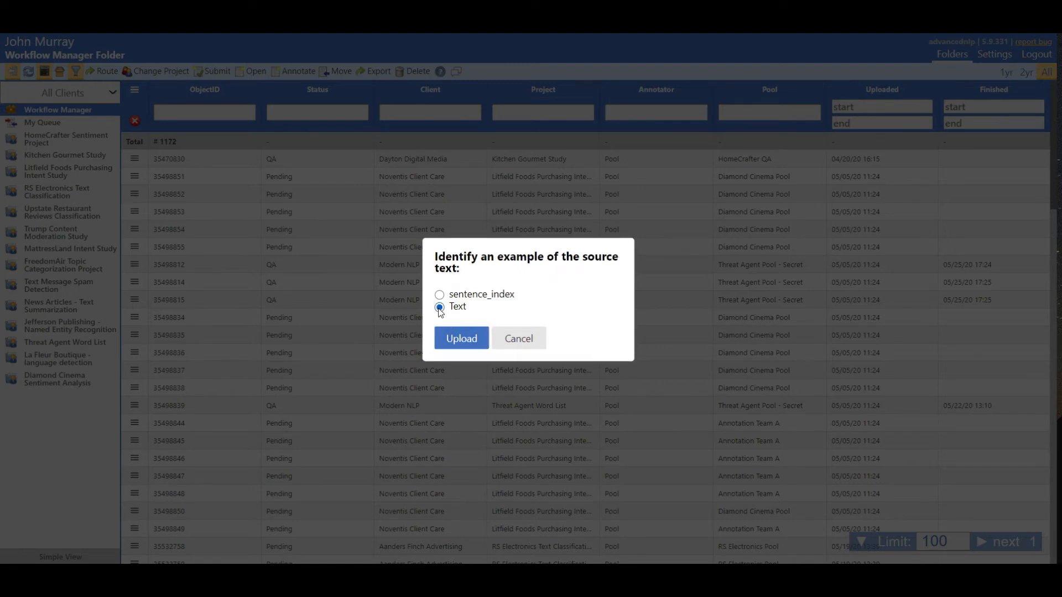
pyautogui.click(461, 339)
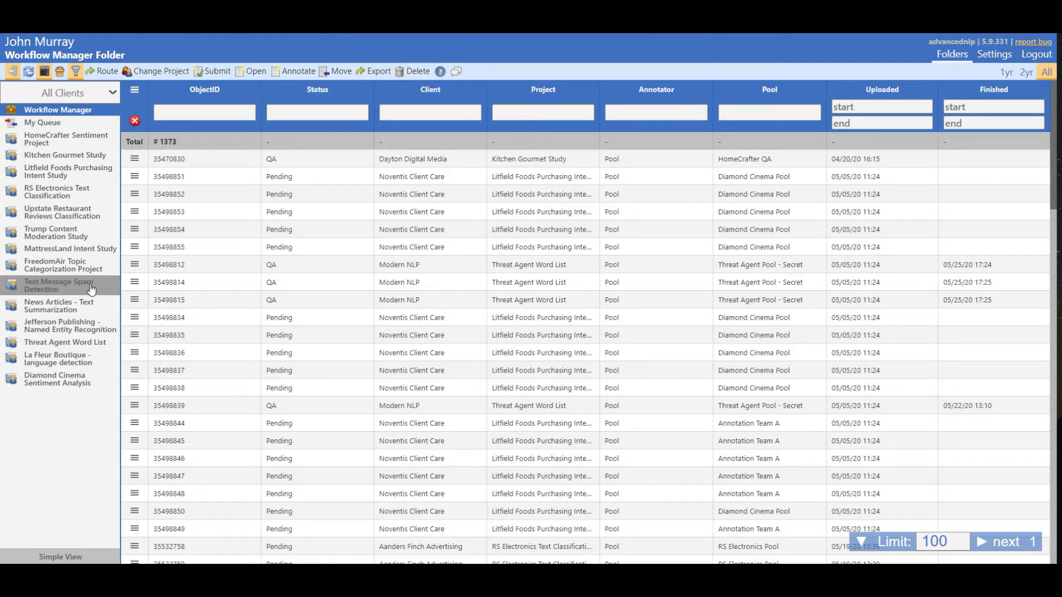
# Filter the folders to the client Noventis Entertainment and look through the pending files of Diamond Cinema Sentiment Analysis.
pyautogui.click(104, 93)
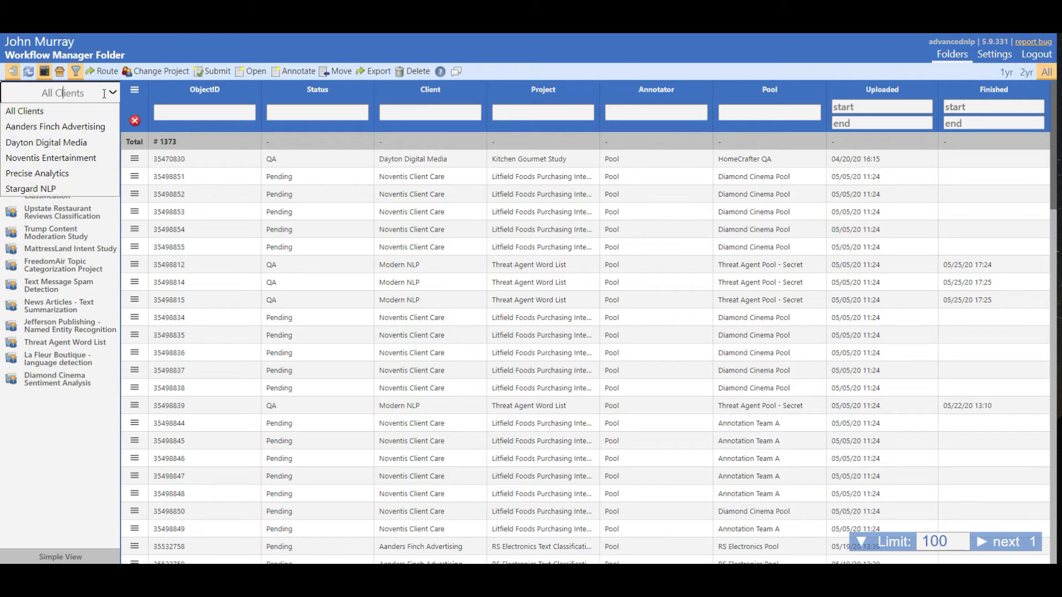
pyautogui.click(68, 158)
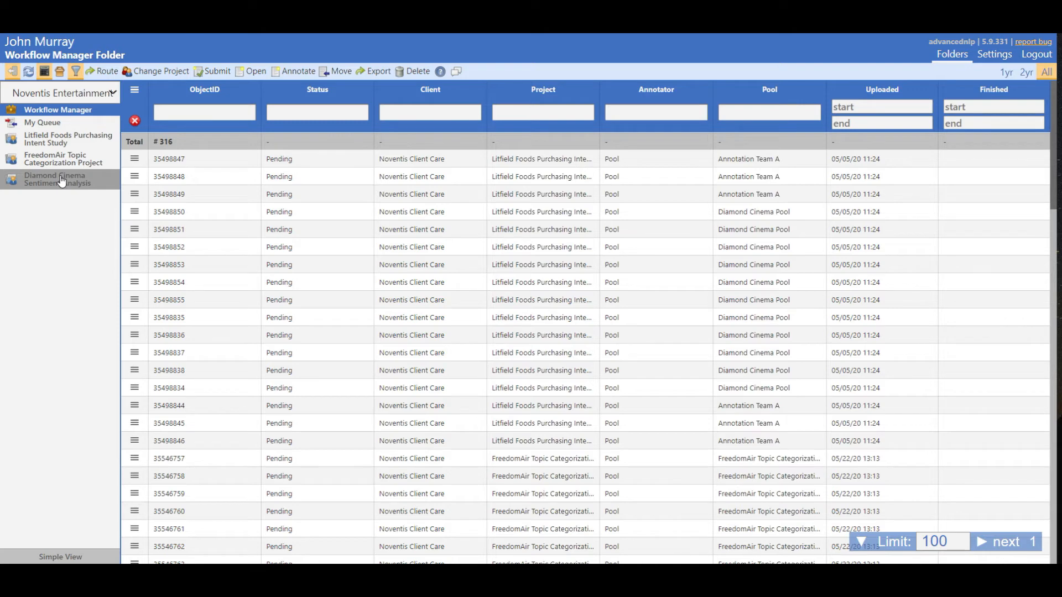
pyautogui.click(61, 181)
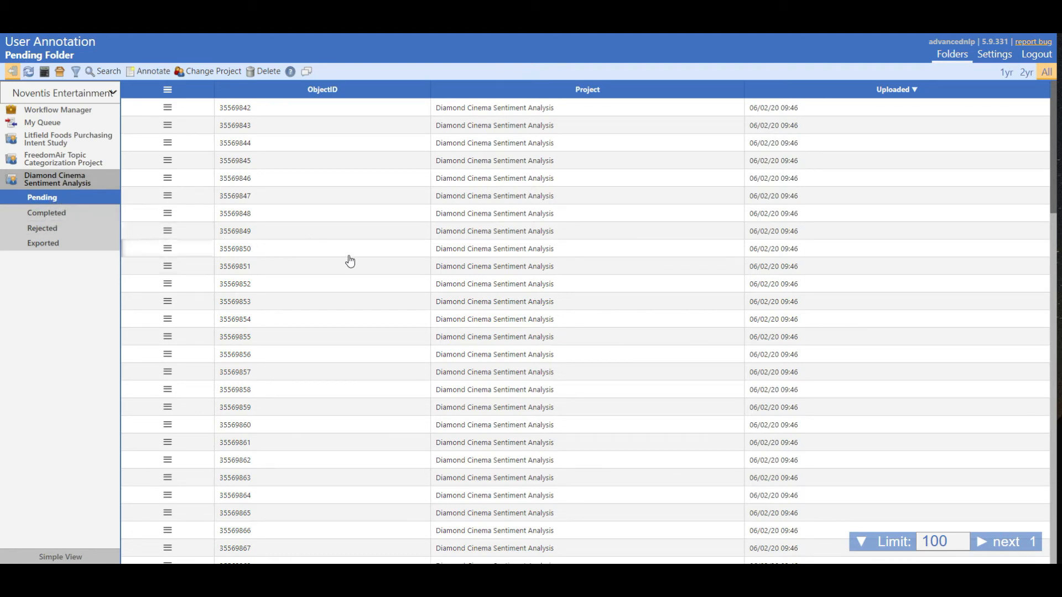
pyautogui.scroll(-4, 350, 259)
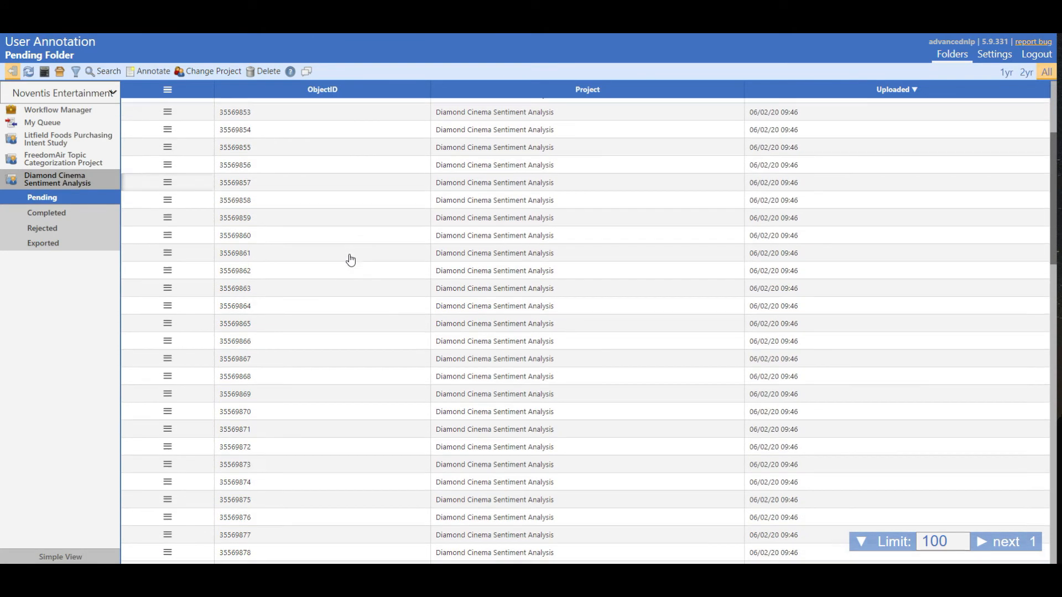
pyautogui.scroll(4, 356, 299)
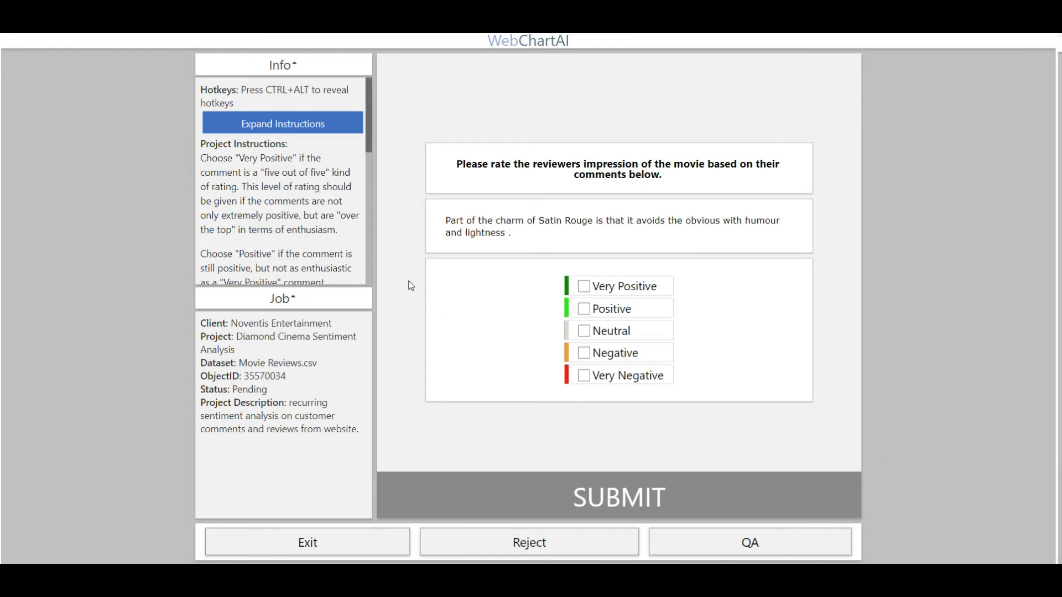
# Reveal the annotation hotkeys, then rate and submit three movie reviews, marking the second Negative and the third Positive.
pyautogui.hotkey('ctrl', 'alt')
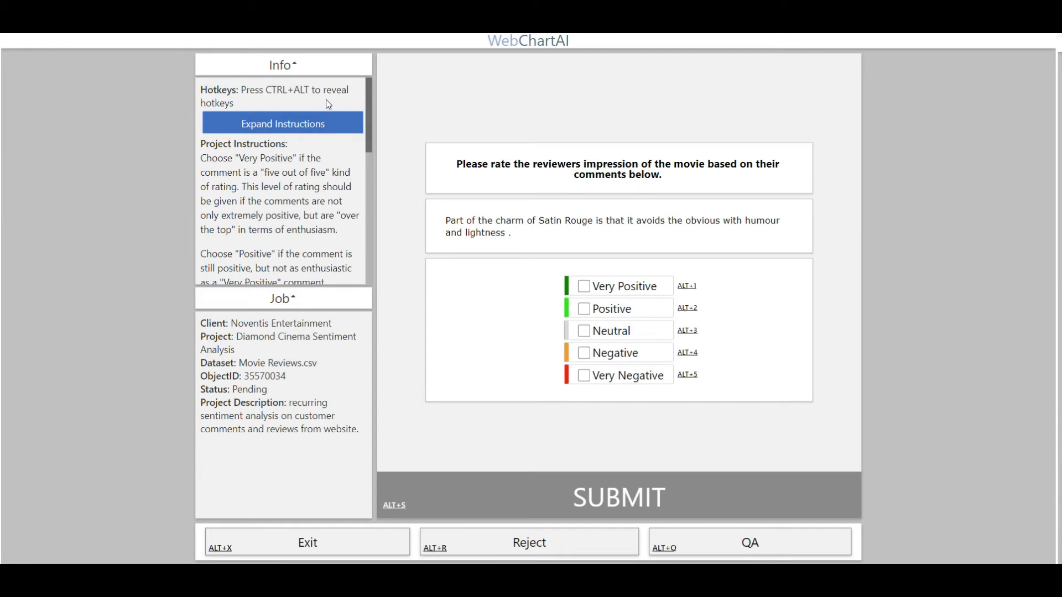
pyautogui.moveTo(367, 125); pyautogui.dragTo(344, 123)
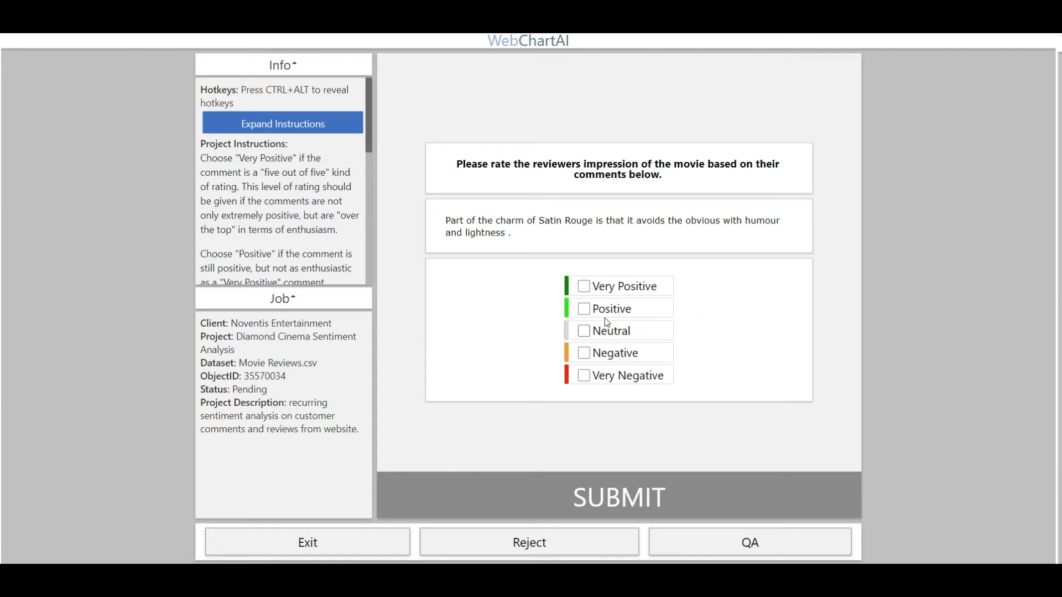
pyautogui.press('Return')
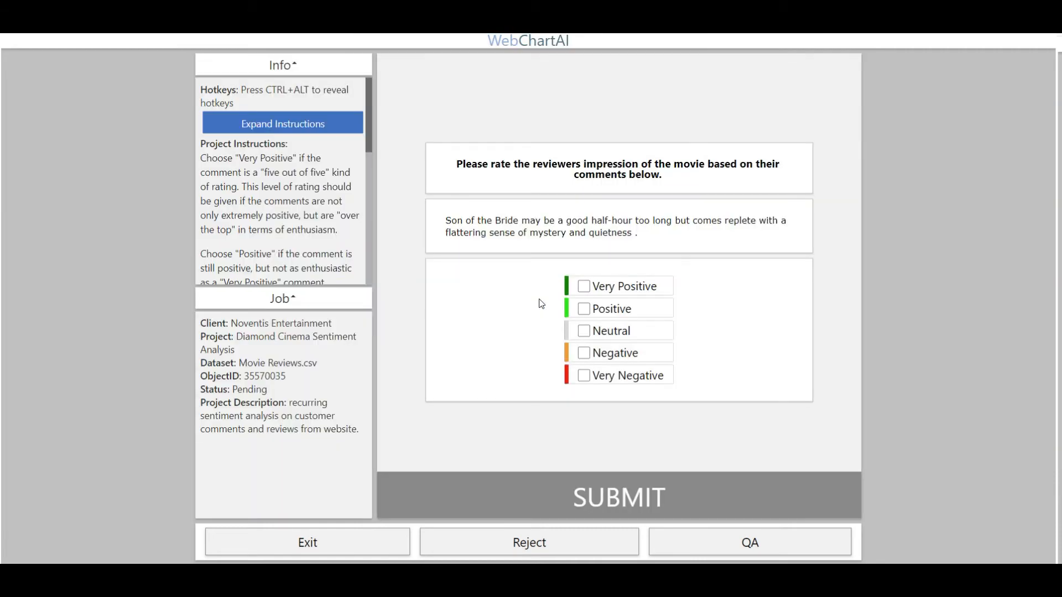
pyautogui.click(584, 353)
pyautogui.click(602, 479)
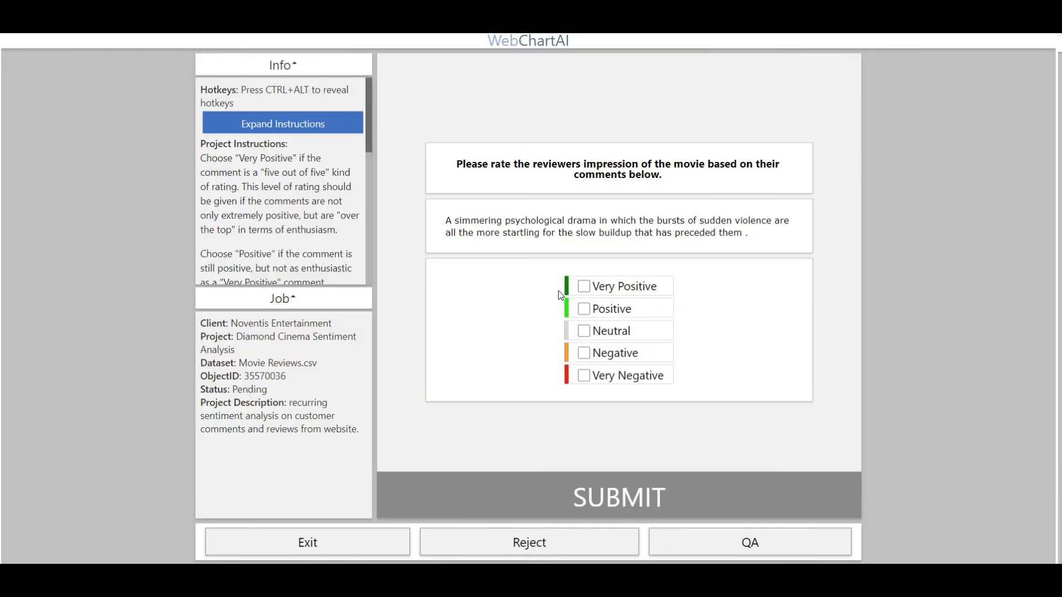
pyautogui.click(584, 308)
pyautogui.click(605, 479)
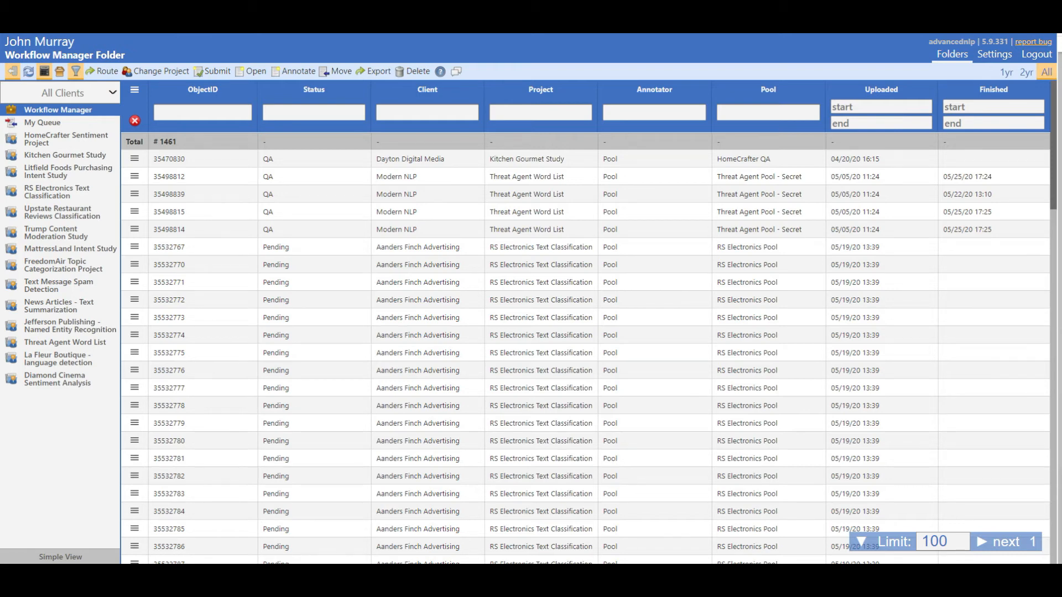
# Look through the Pending, Completed, Rejected and Exported folders of the Diamond Cinema Sentiment Analysis project.
pyautogui.click(70, 382)
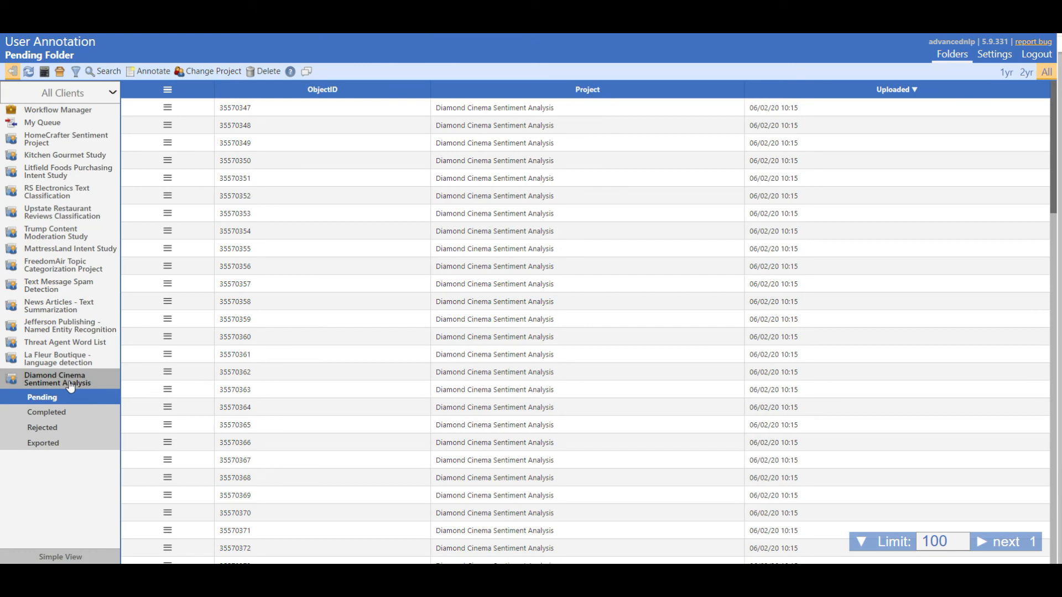
pyautogui.click(65, 415)
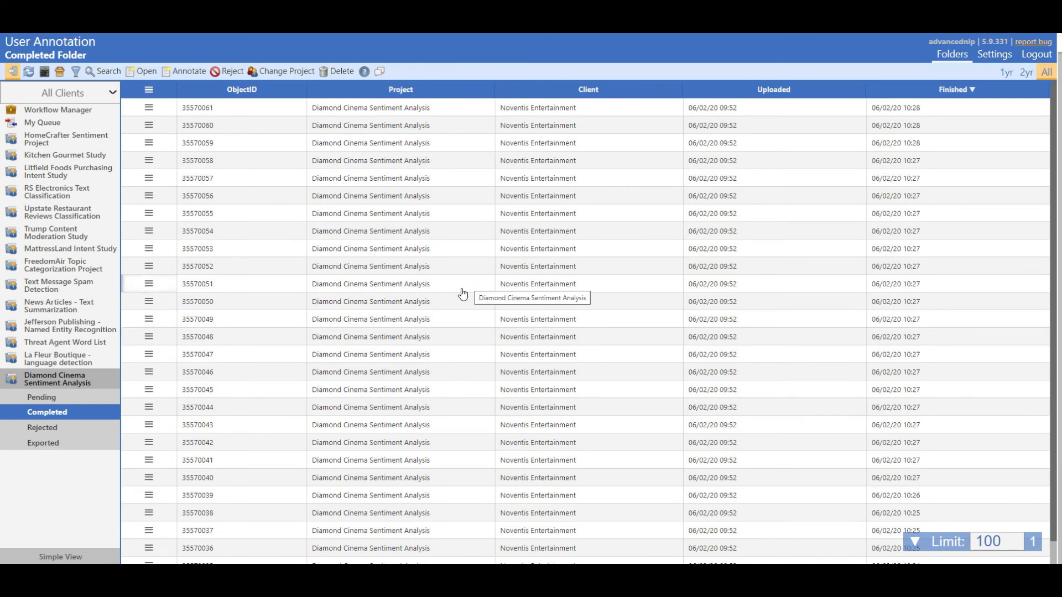
pyautogui.click(63, 431)
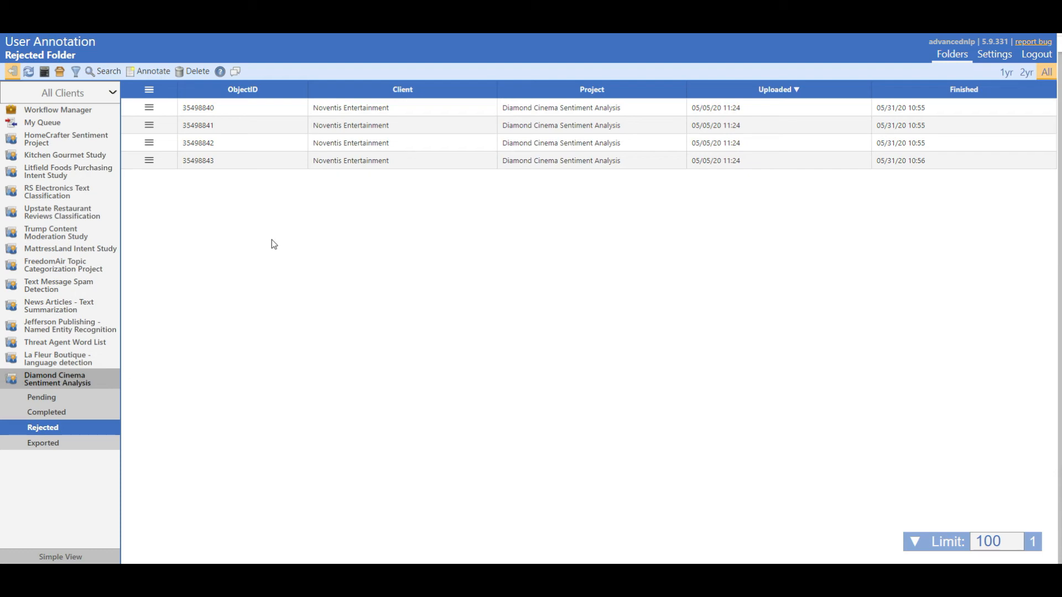
pyautogui.click(55, 443)
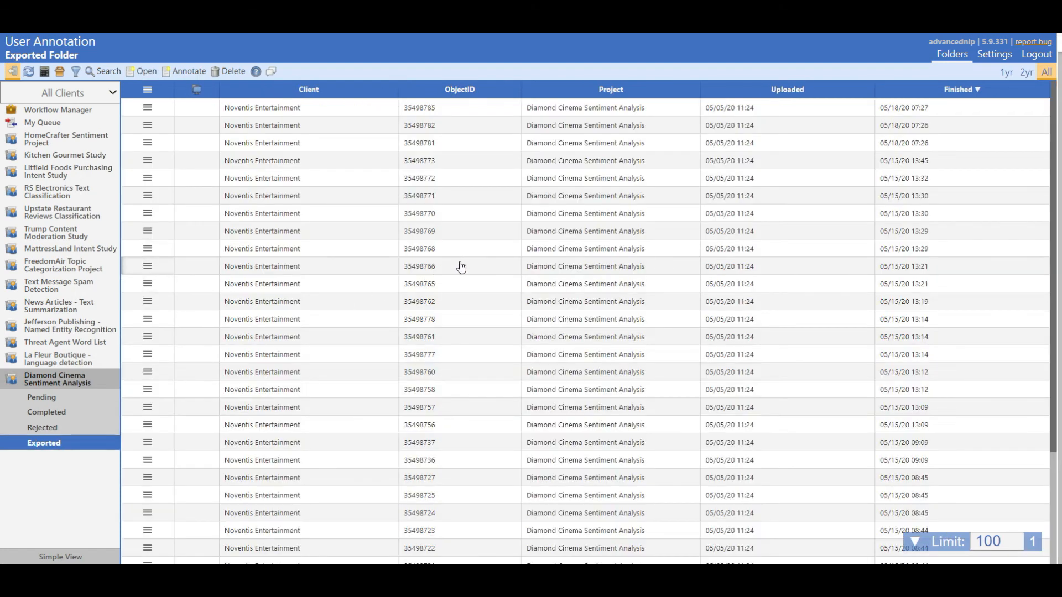
pyautogui.scroll(-3, 459, 267)
pyautogui.scroll(3, 460, 267)
# Review the files assigned in My Queue, including their annotators, projects, statuses and pools.
pyautogui.click(60, 128)
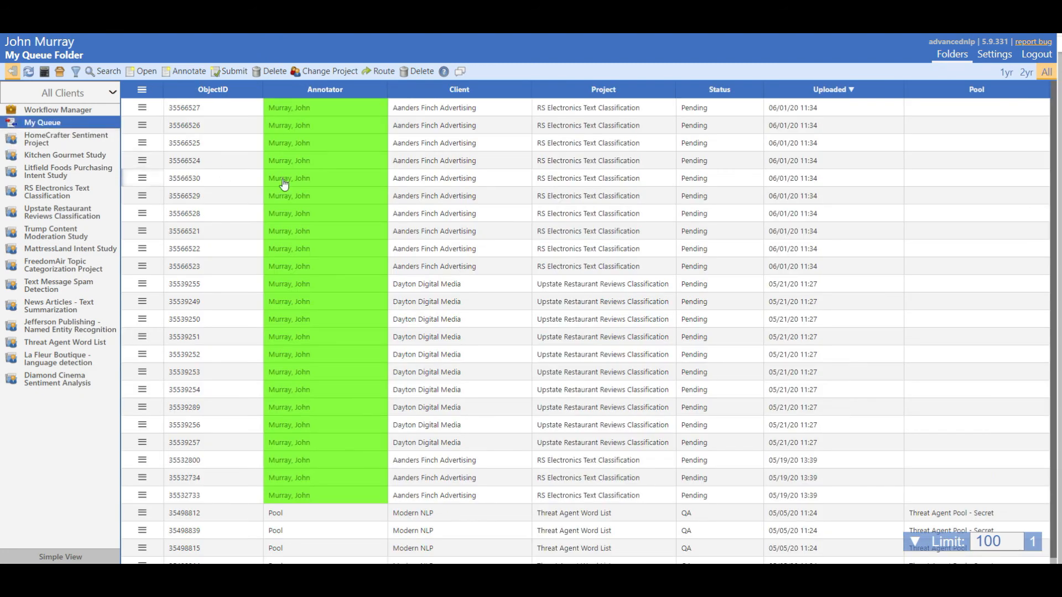
pyautogui.scroll(-1, 457, 282)
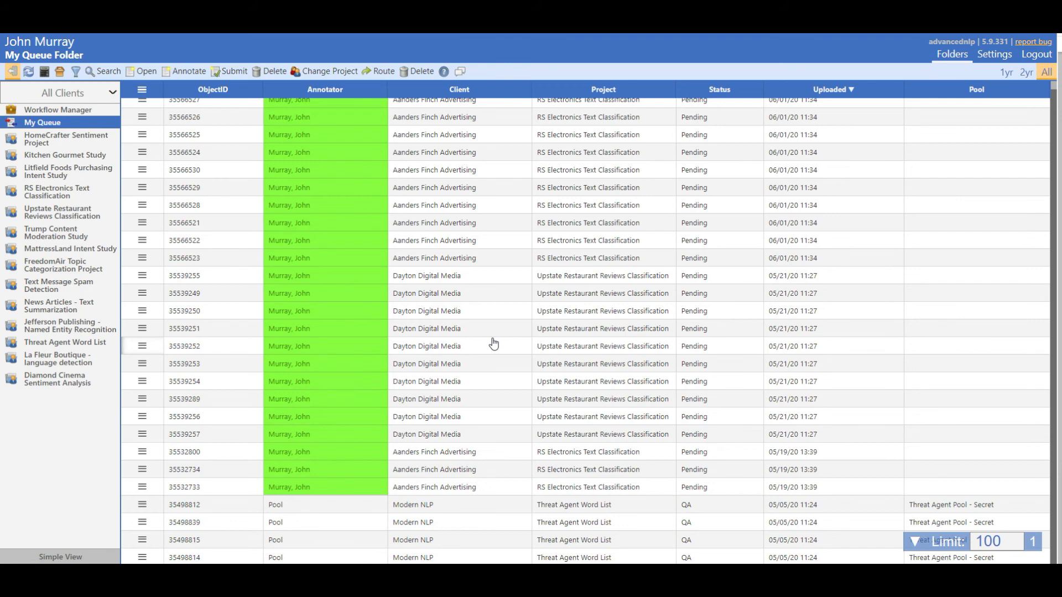
pyautogui.scroll(1, 470, 357)
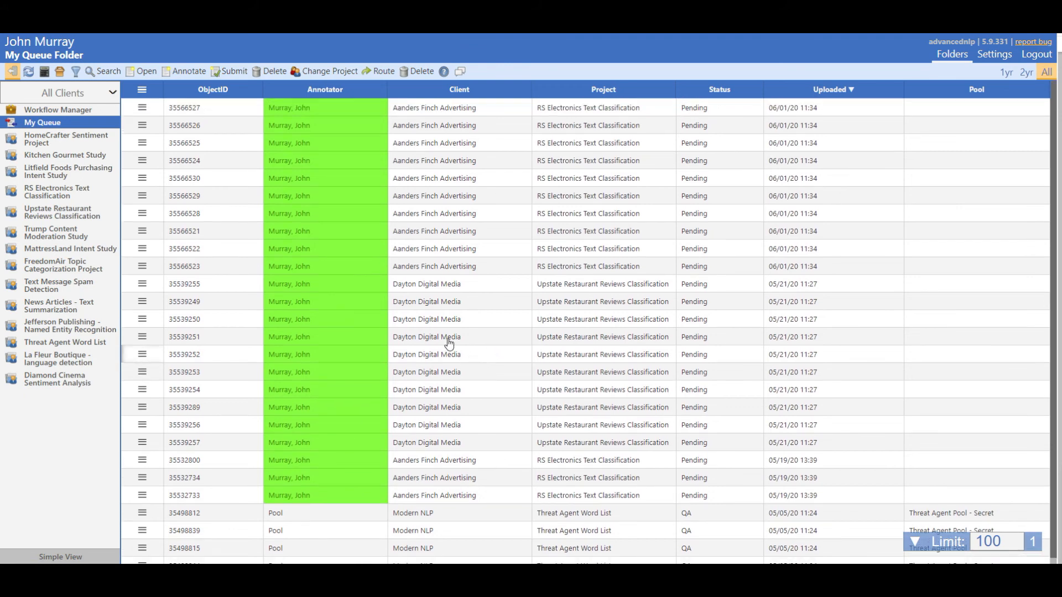
# Filter the Workflow Manager files by status "pend" and project "Diam".
pyautogui.click(101, 113)
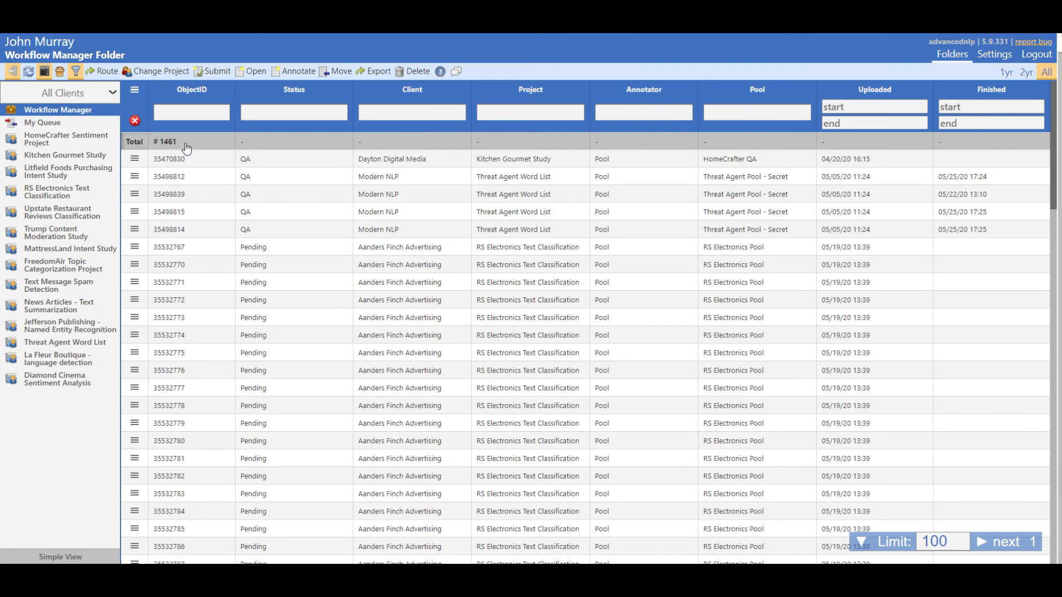
pyautogui.click(256, 113)
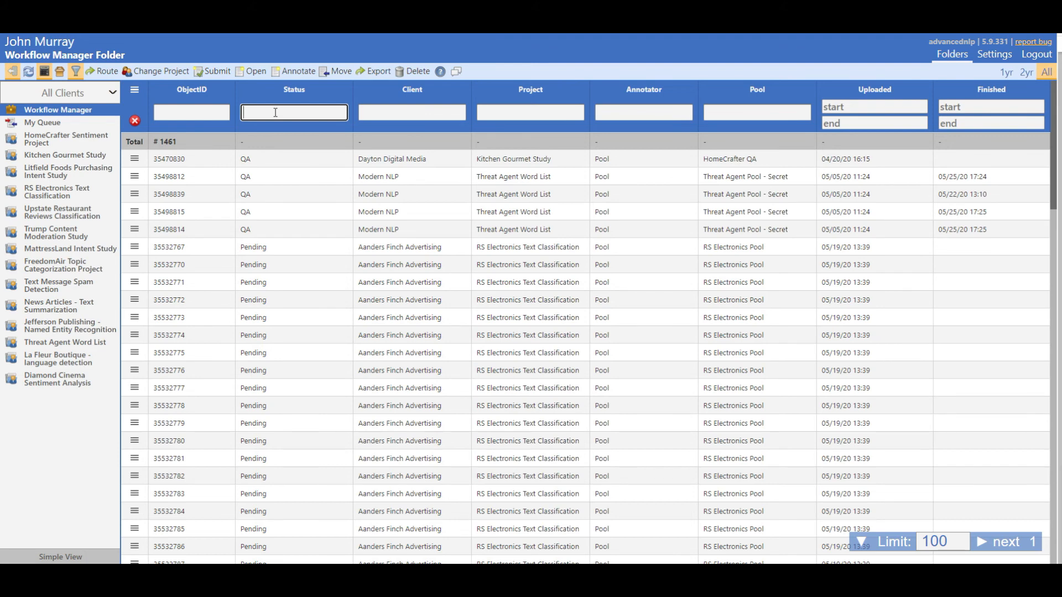
pyautogui.write('pend')
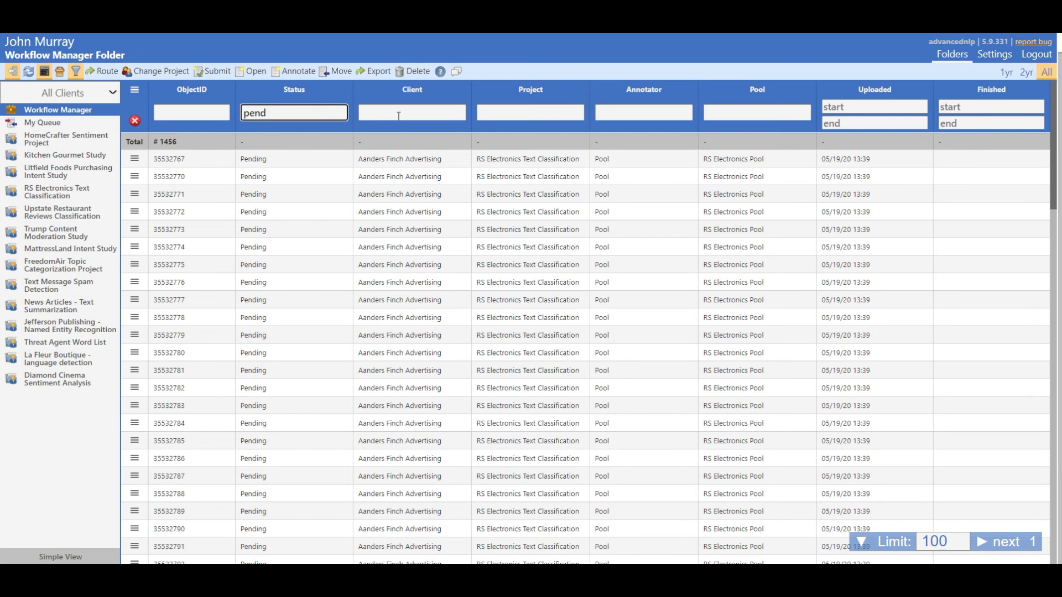
pyautogui.click(497, 112)
pyautogui.write('Diam')
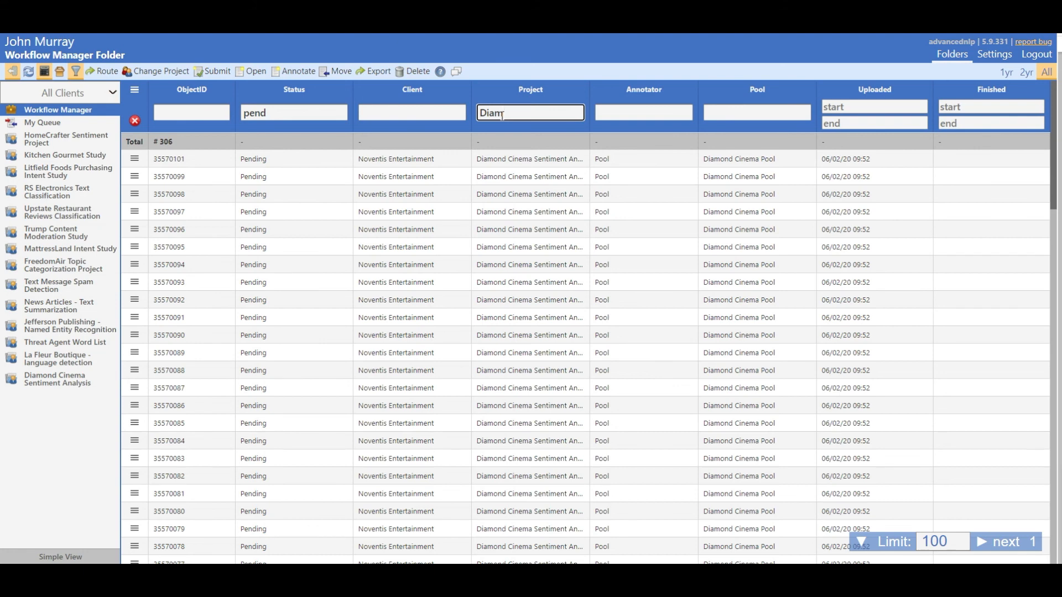
# Clear the file filters and filter the Workflow Manager list by status "Completed" and project "dia".
pyautogui.click(135, 121)
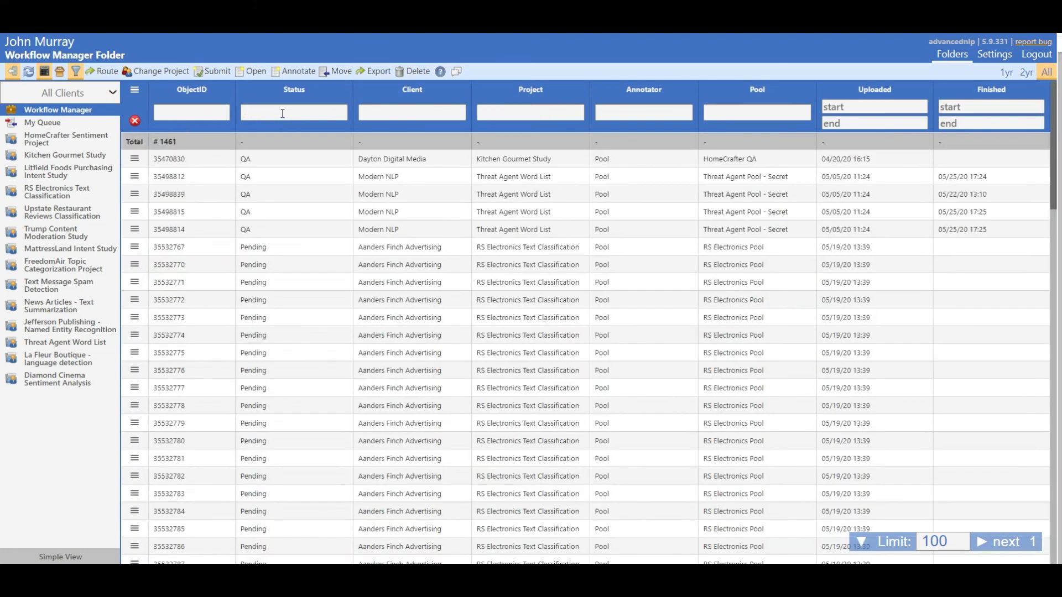
pyautogui.click(283, 114)
pyautogui.write('Completed')
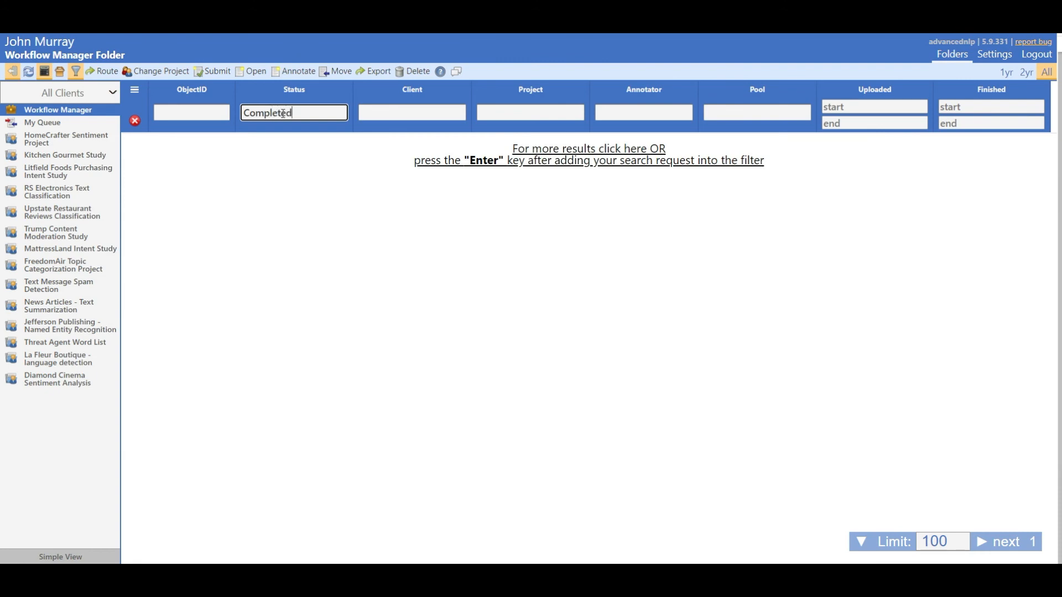
pyautogui.press('Return')
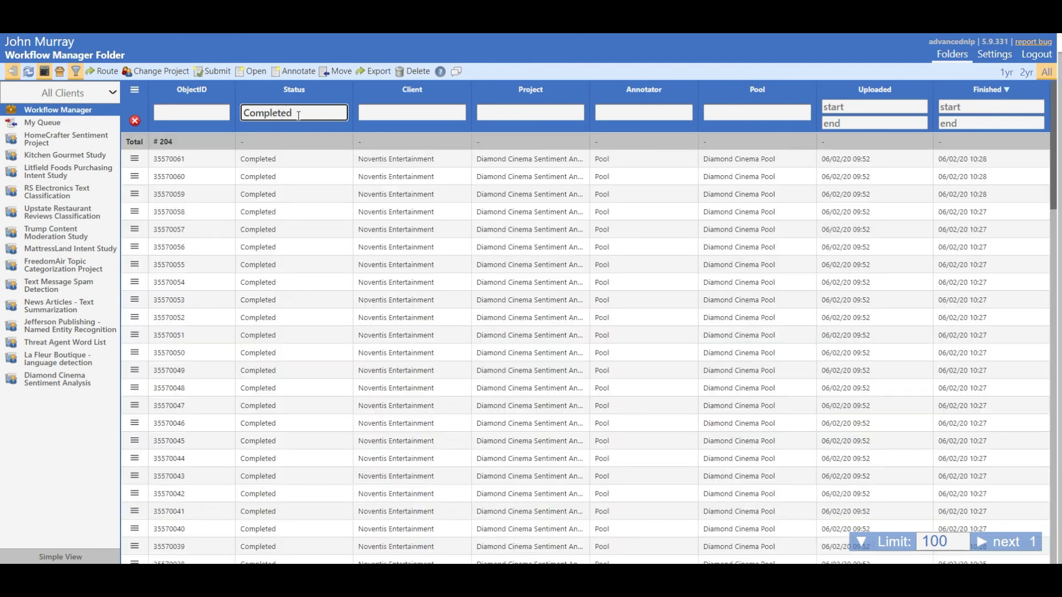
pyautogui.click(499, 112)
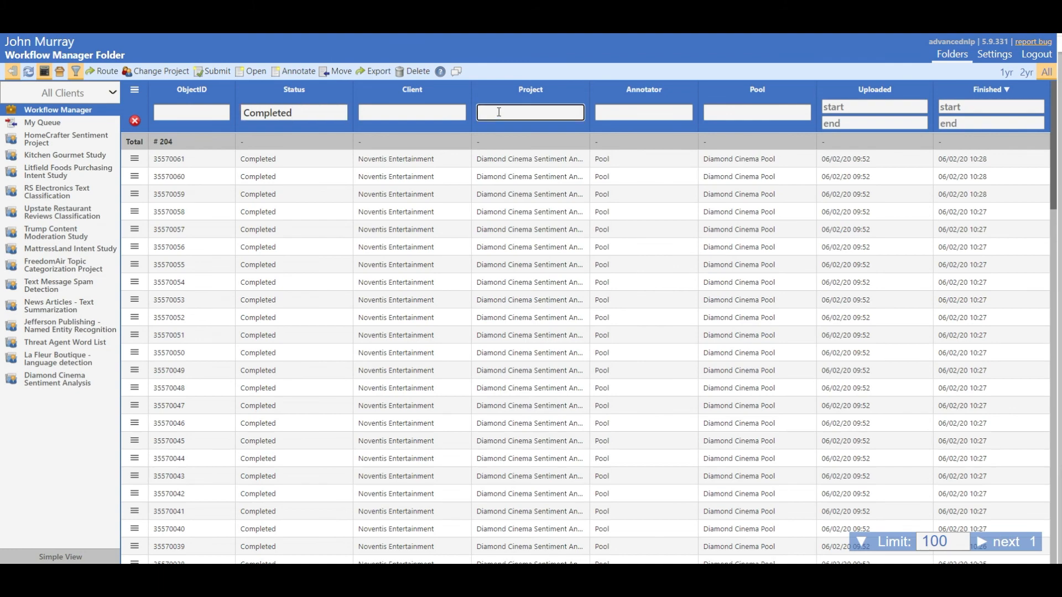
pyautogui.write('dia')
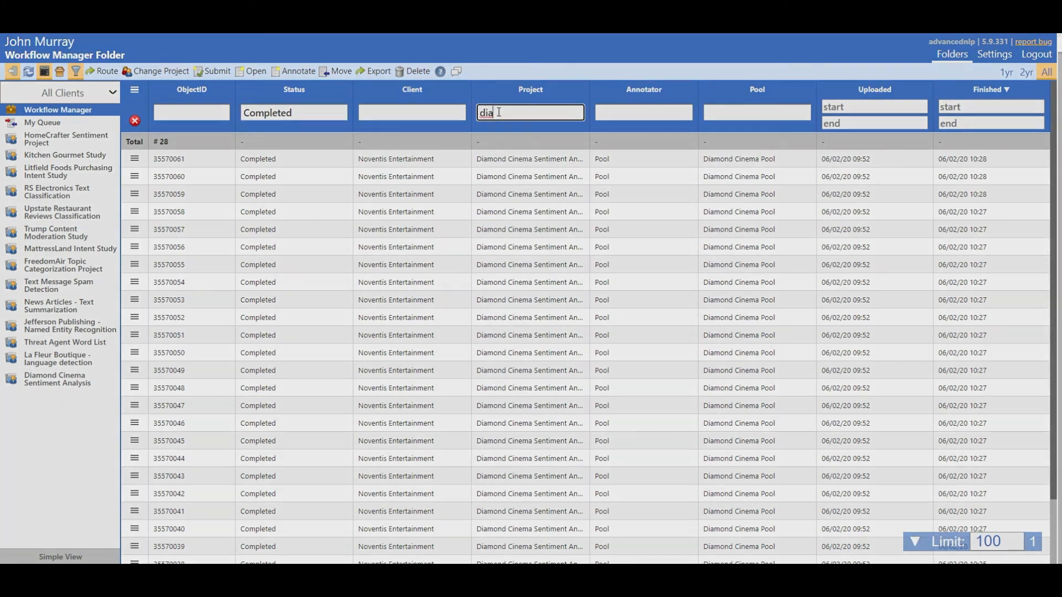